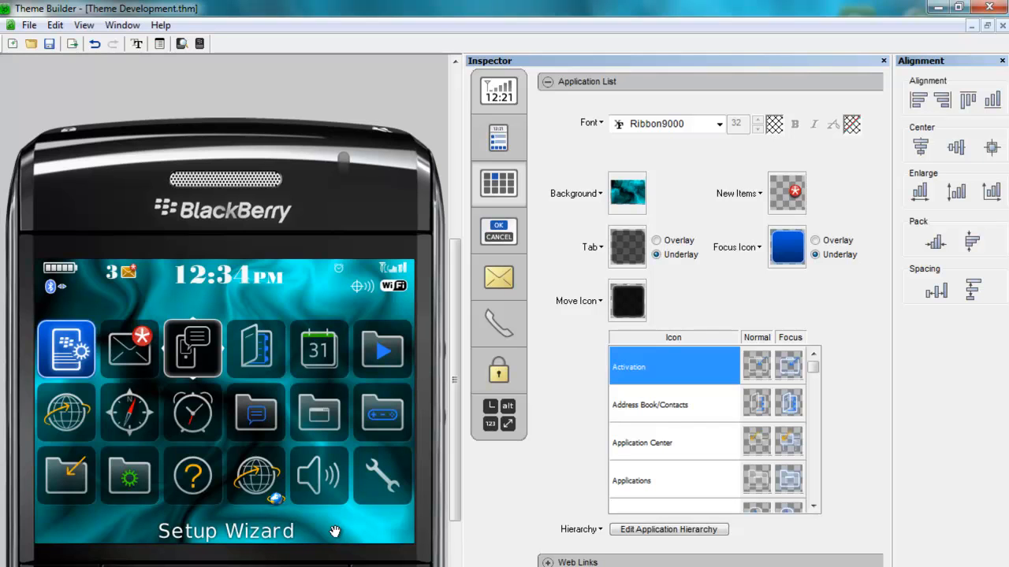
# Set the Application List font to Bodoni MT Black and turn on its anti-aliasing.
pyautogui.click(720, 125)
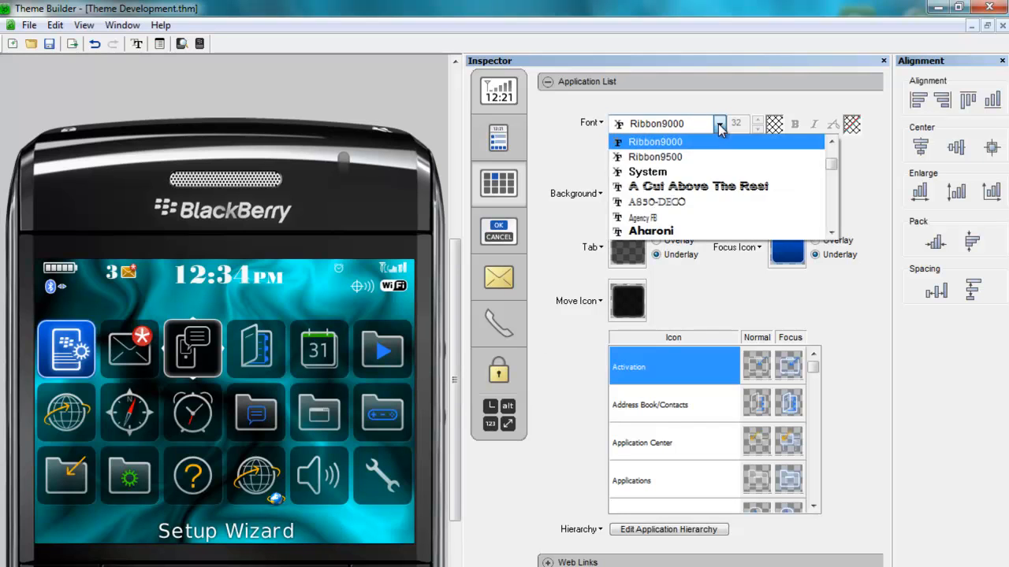
pyautogui.scroll(-1, 836, 207)
pyautogui.scroll(-8, 836, 207)
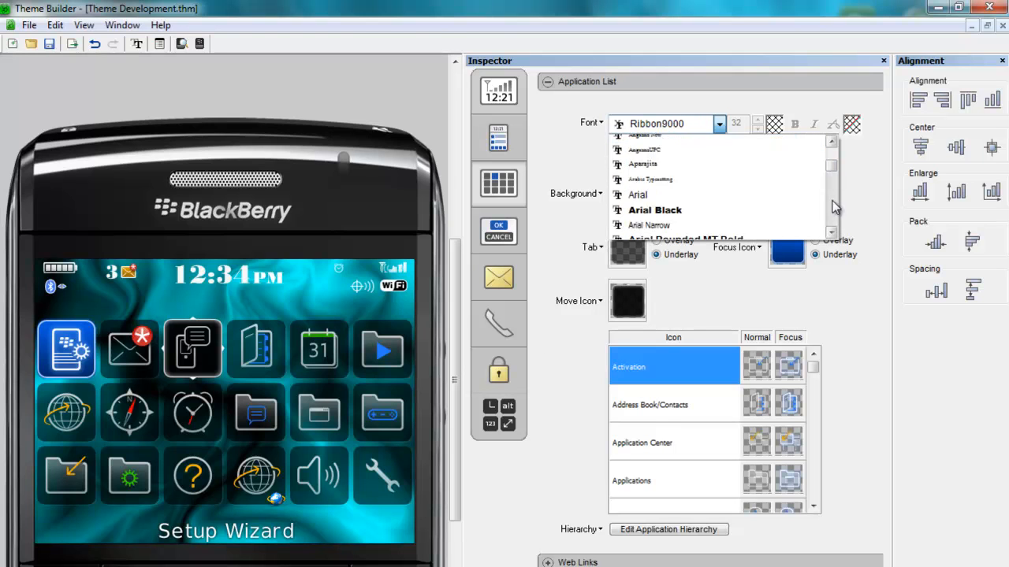
pyautogui.scroll(-2, 836, 207)
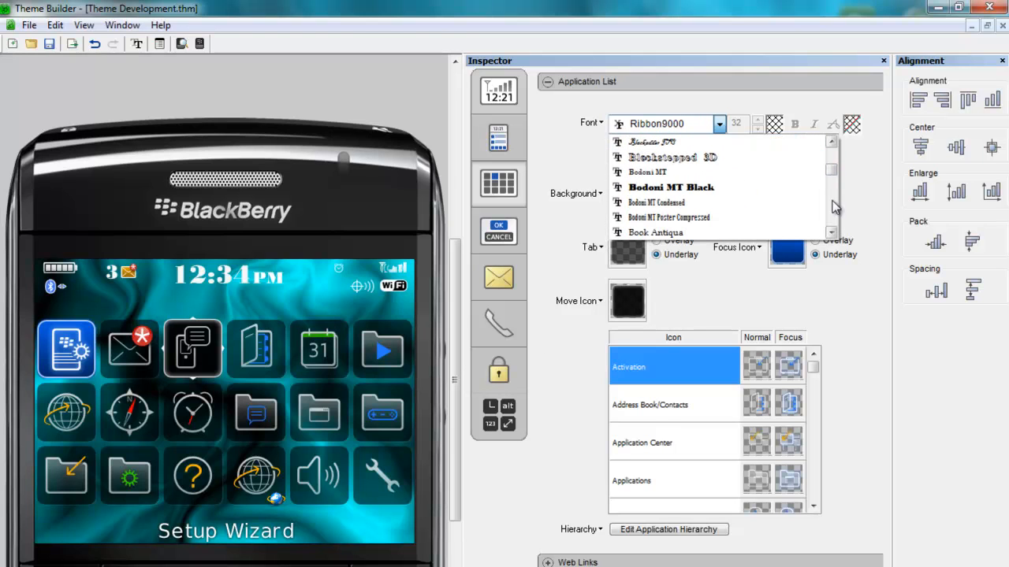
pyautogui.click(738, 189)
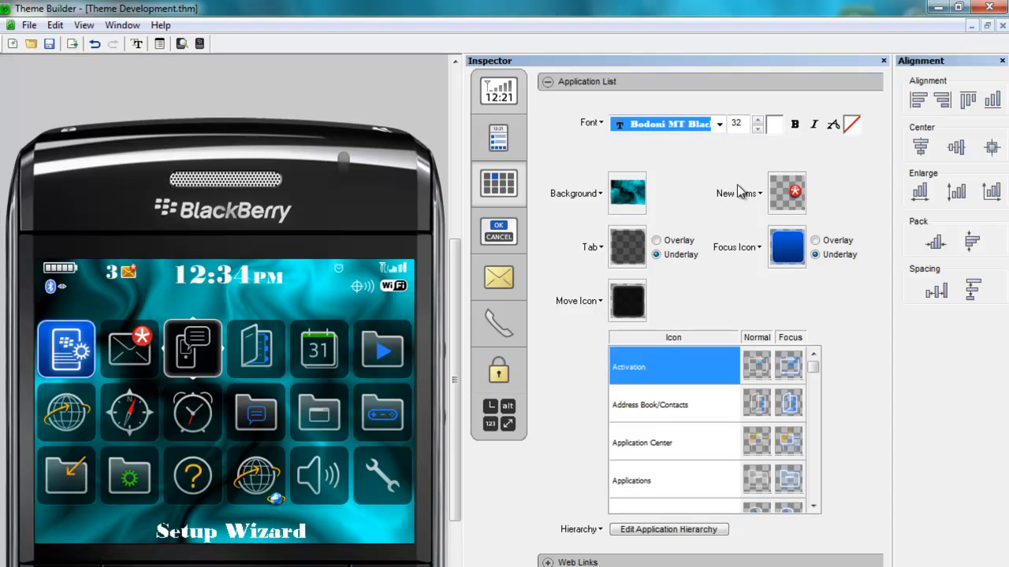
pyautogui.click(833, 124)
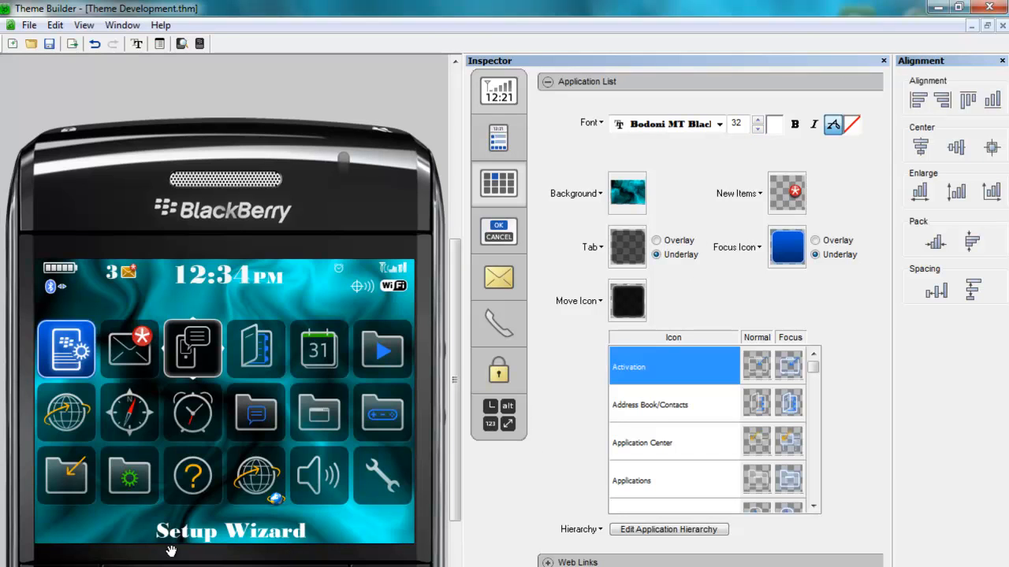
# Increase the Application List font size to 38 and check the label in the phone preview.
pyautogui.click(759, 121)
pyautogui.click(759, 120)
pyautogui.click(759, 121)
pyautogui.click(759, 121)
pyautogui.click(759, 121)
pyautogui.click(759, 121)
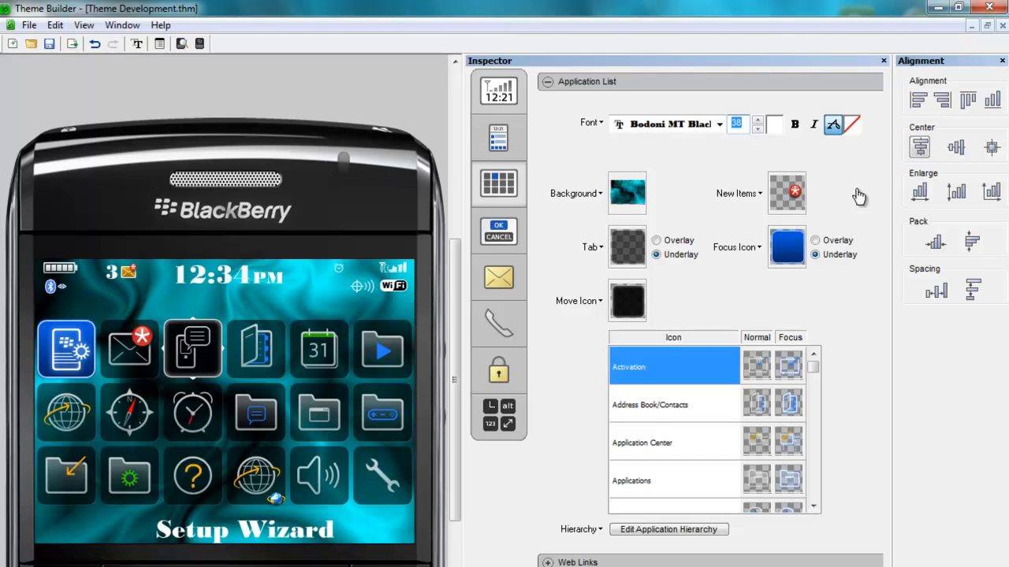
pyautogui.click(362, 517)
pyautogui.moveTo(362, 518)
pyautogui.mouseDown()
pyautogui.moveTo(276, 512)
pyautogui.moveTo(364, 502)
pyautogui.mouseUp()
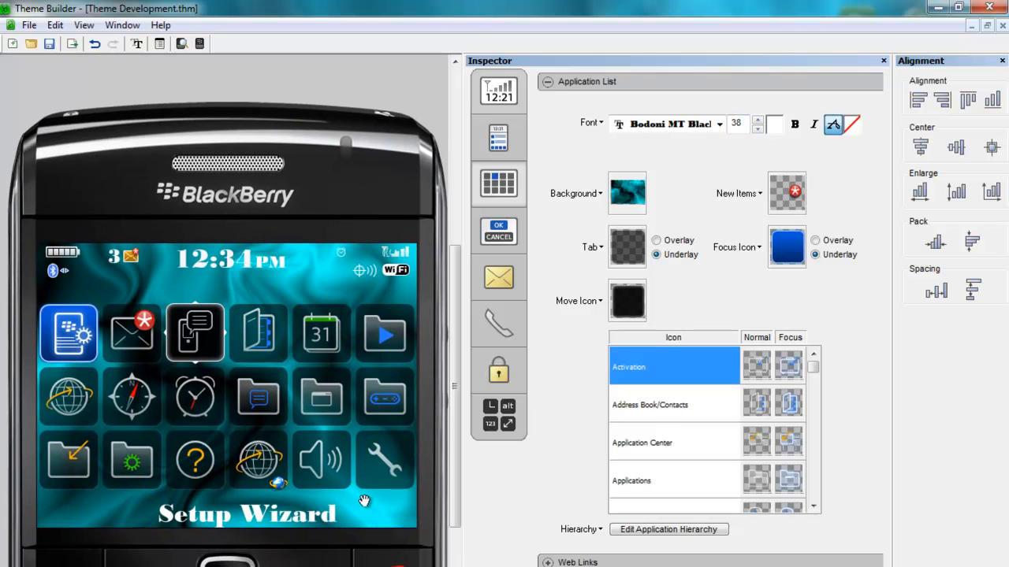
# Reduce the Application List font size to 32.
pyautogui.click(756, 129)
pyautogui.click(756, 129)
pyautogui.click(757, 129)
pyautogui.click(756, 129)
pyautogui.click(756, 129)
pyautogui.click(756, 129)
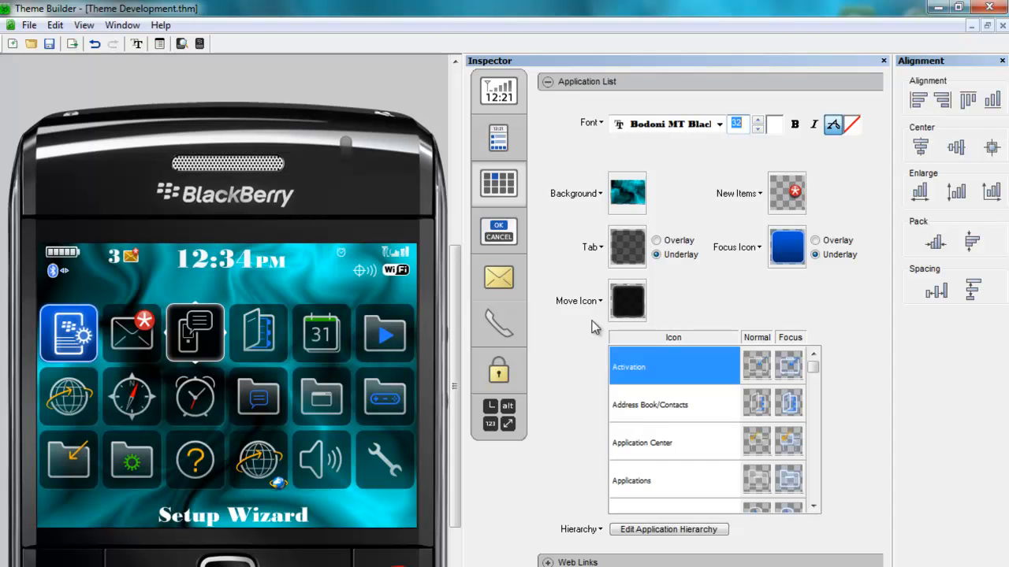
# Change all fonts in the Controls and Message List sections to Bodoni MT Black, keeping size 30.
pyautogui.click(509, 246)
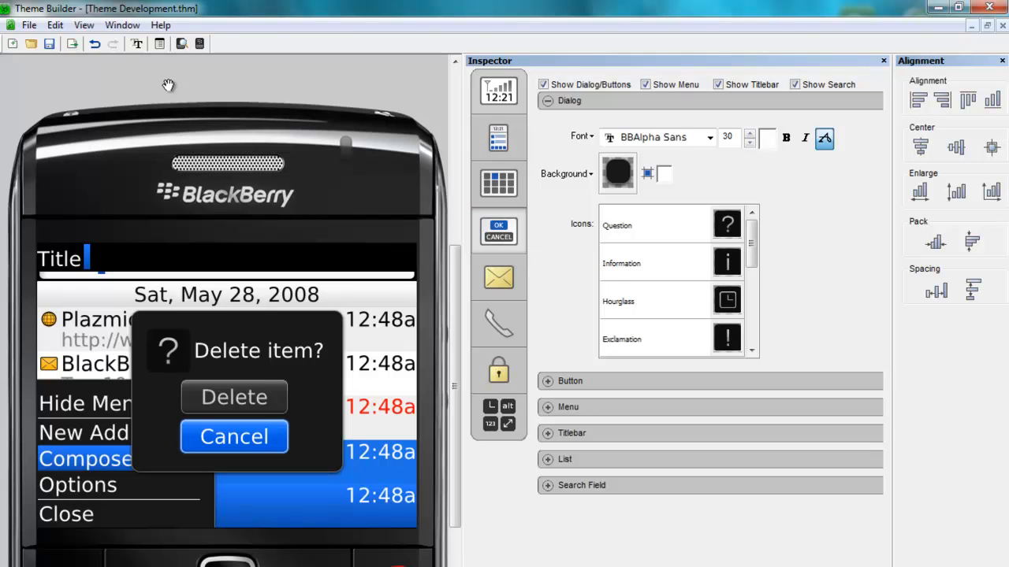
pyautogui.click(55, 26)
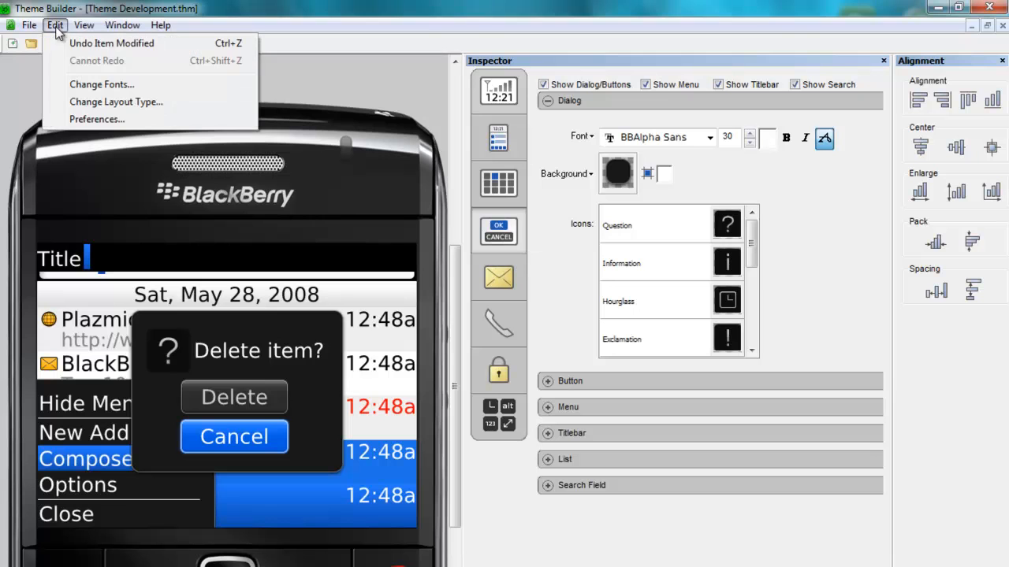
pyautogui.click(95, 83)
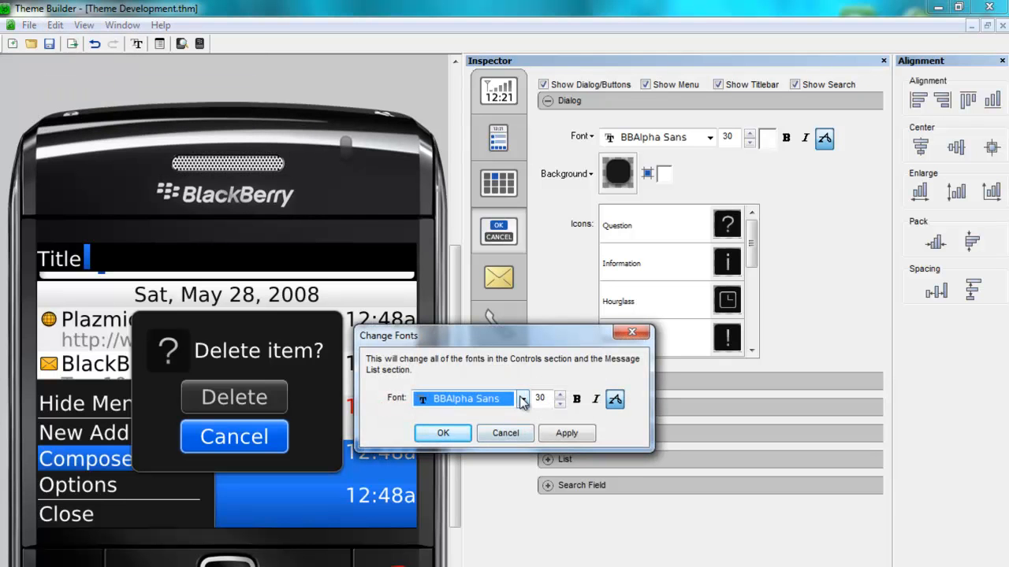
pyautogui.click(523, 399)
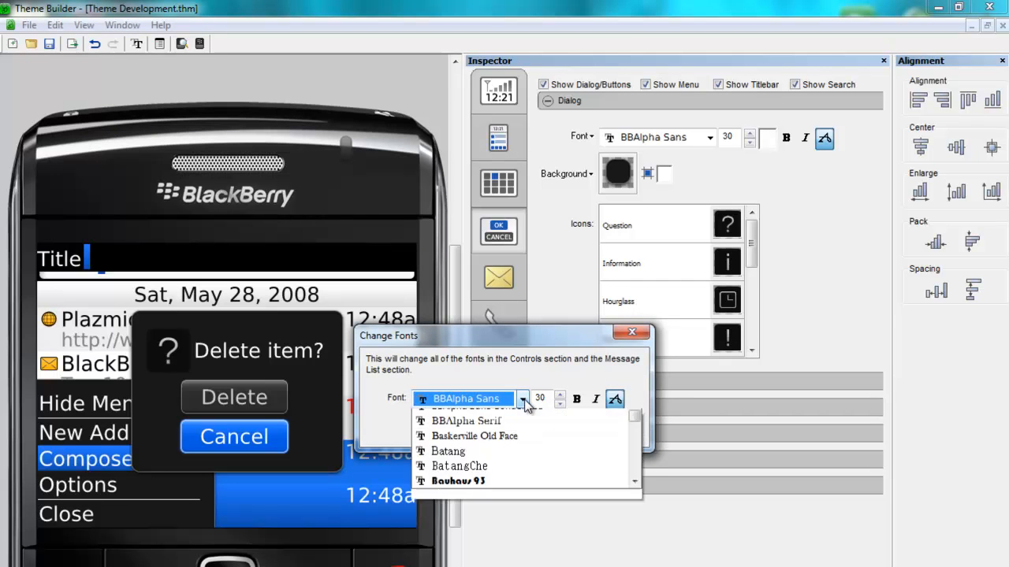
pyautogui.scroll(-2, 635, 492)
pyautogui.scroll(-4, 636, 488)
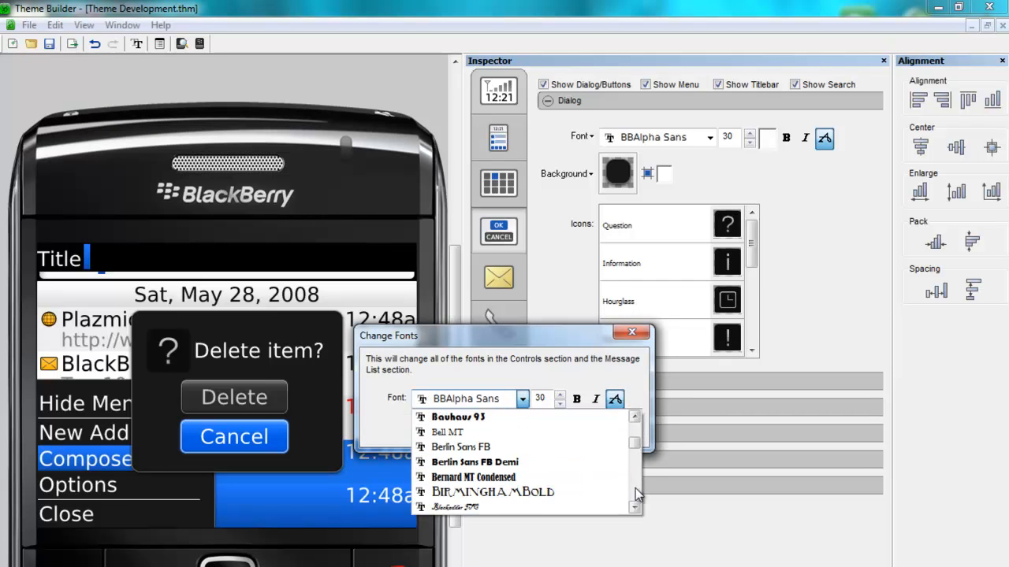
pyautogui.click(542, 462)
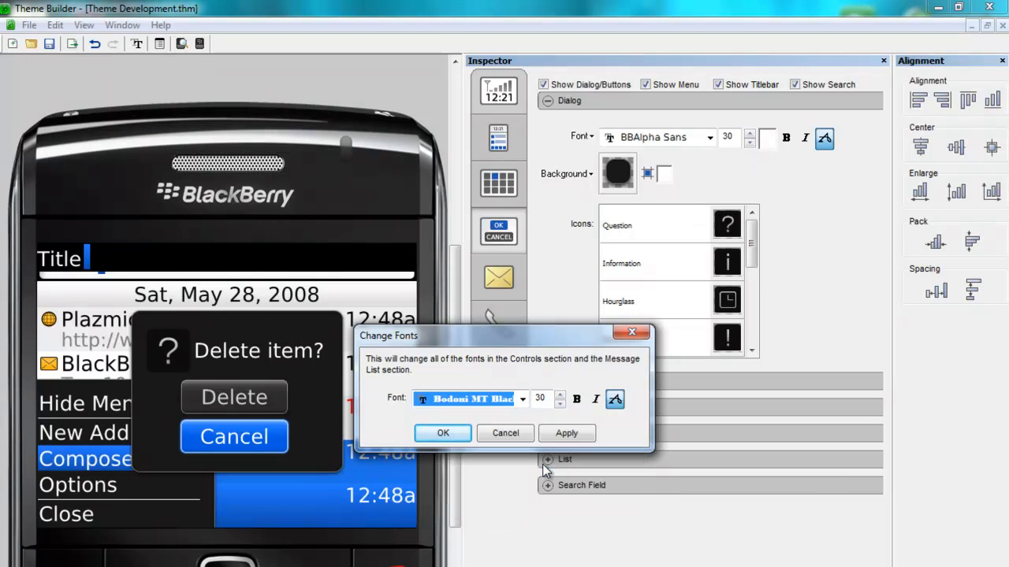
pyautogui.click(568, 436)
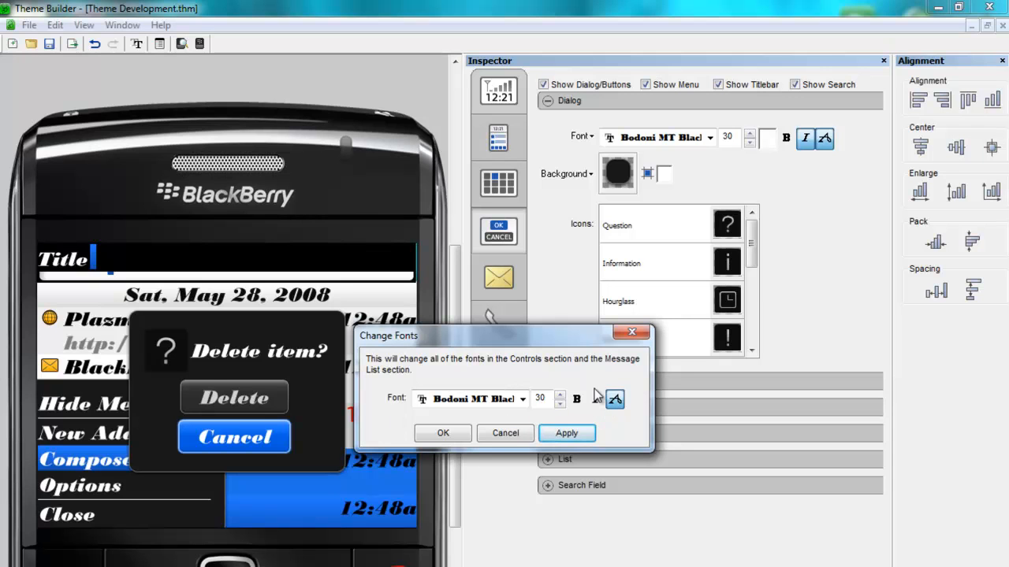
pyautogui.click(444, 436)
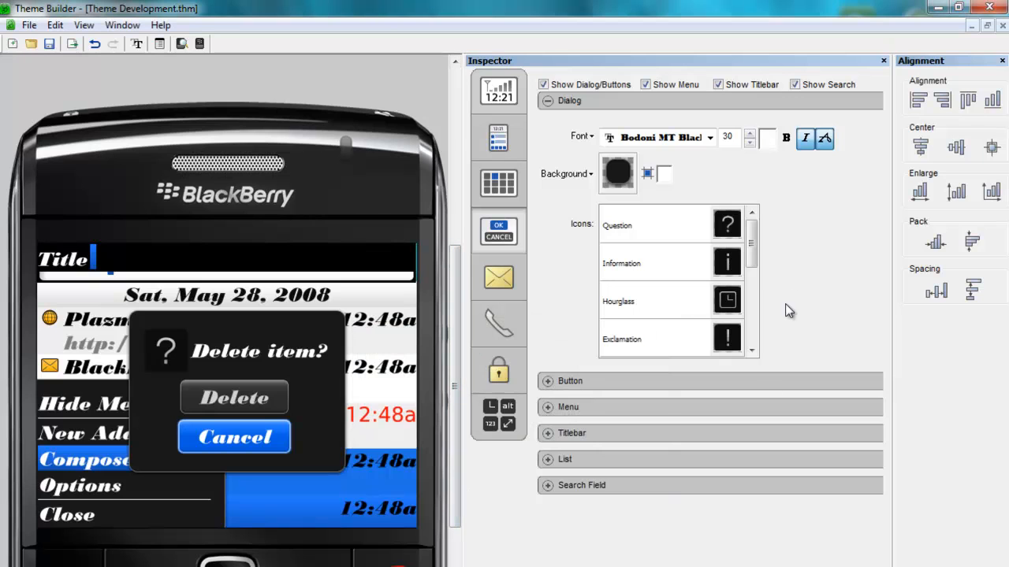
# Turn off italics for the Dialog font and for the Button font and highlight font.
pyautogui.click(806, 140)
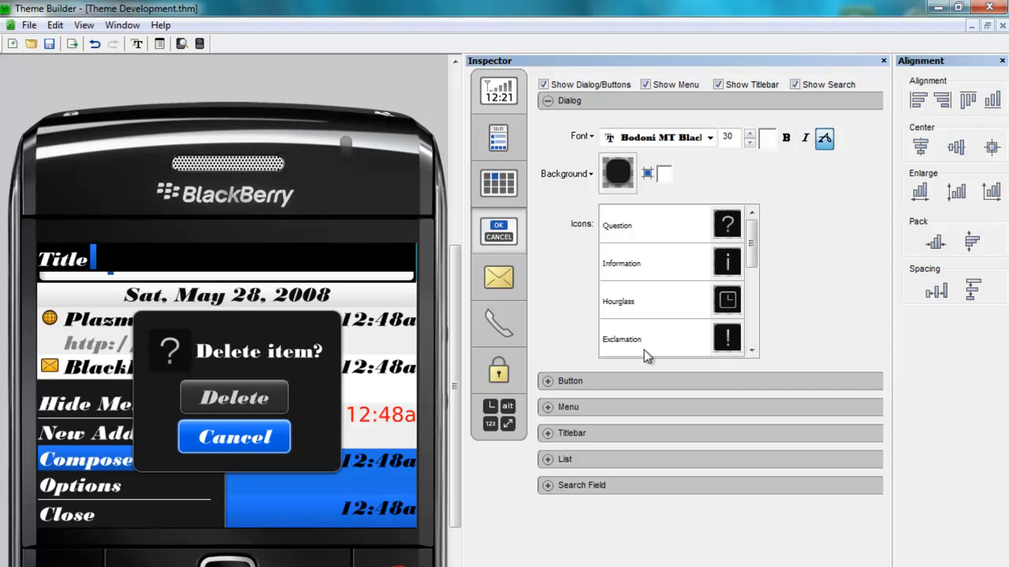
pyautogui.click(549, 383)
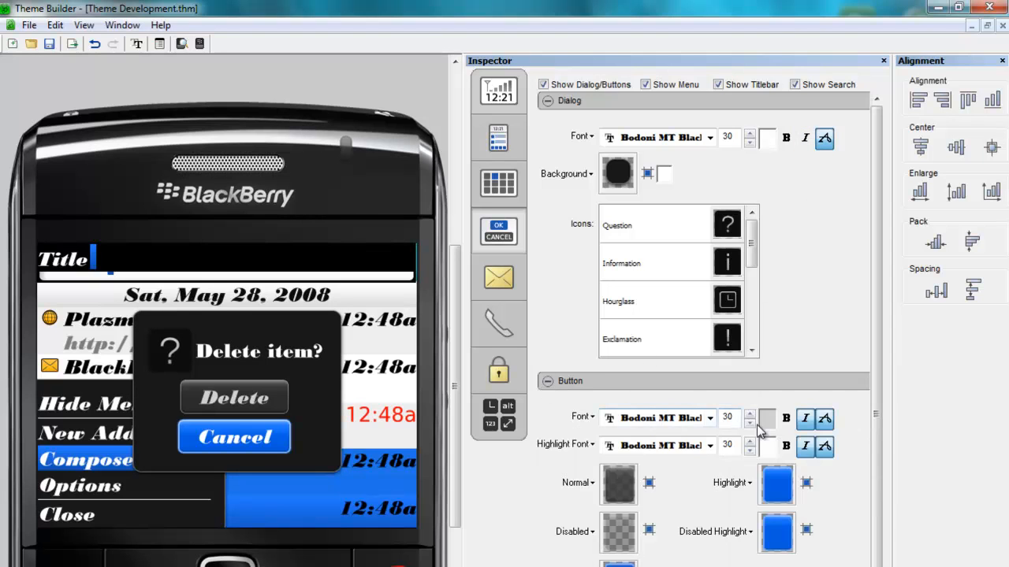
pyautogui.click(804, 418)
pyautogui.click(805, 446)
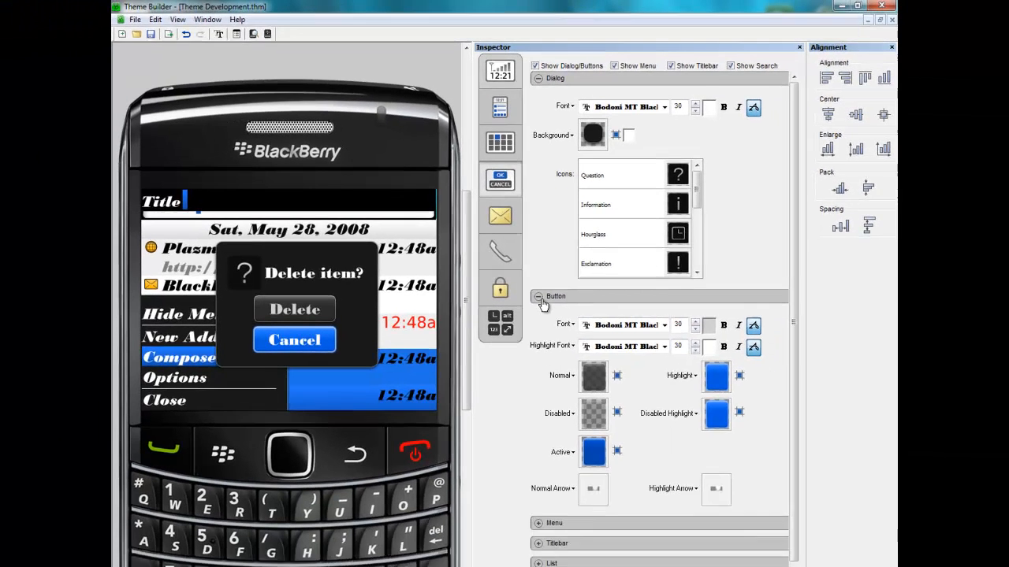
# Turn off italics for the Menu font, the Menu highlight font and the Titlebar font.
pyautogui.click(567, 370)
pyautogui.click(552, 395)
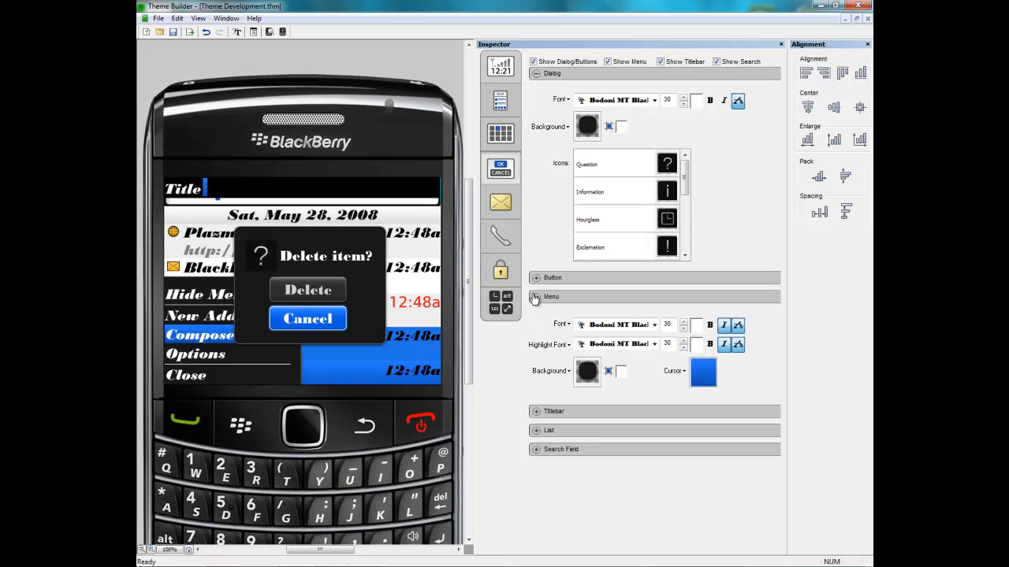
pyautogui.click(724, 324)
pyautogui.click(724, 343)
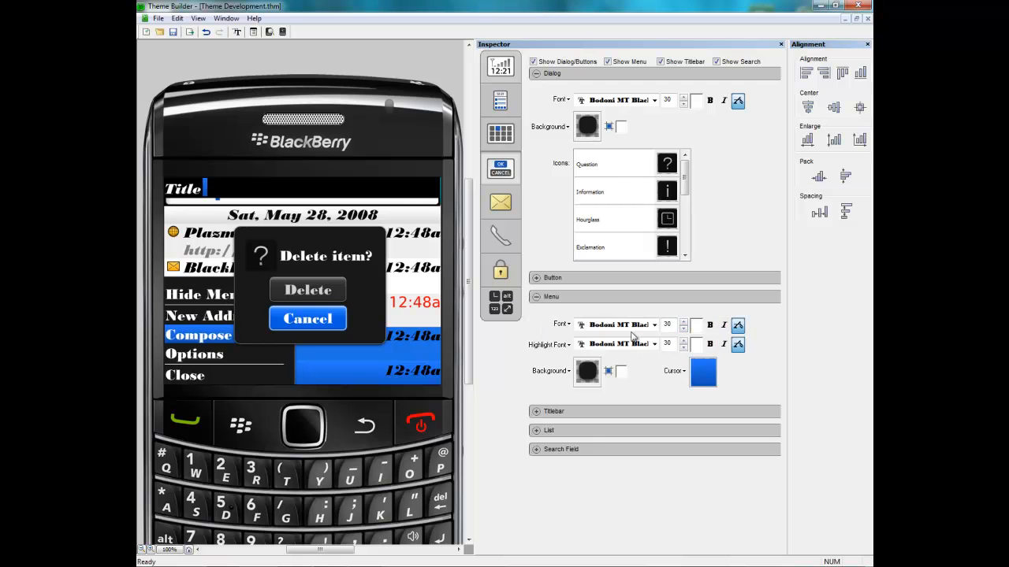
pyautogui.click(537, 297)
pyautogui.click(541, 317)
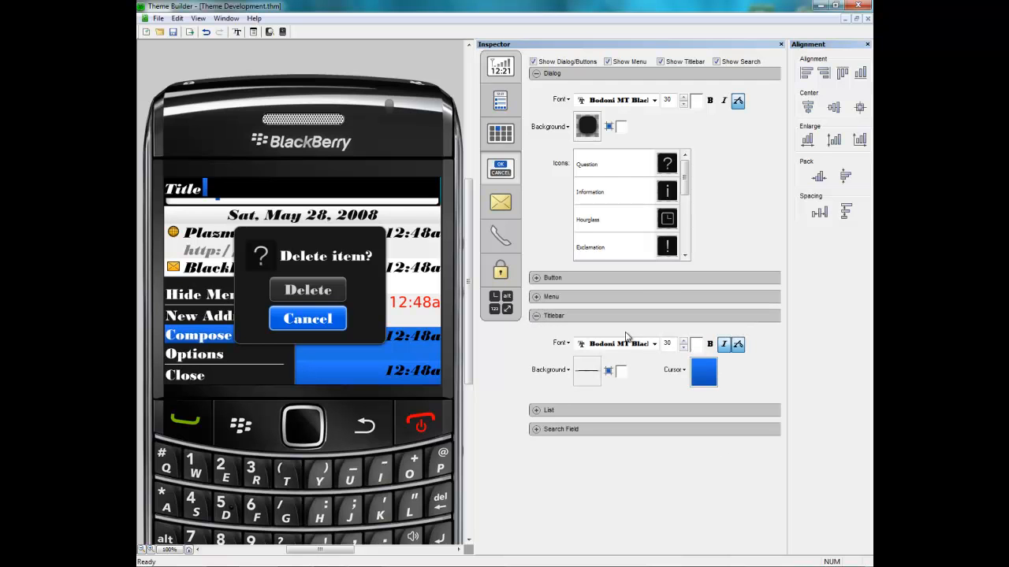
pyautogui.click(723, 346)
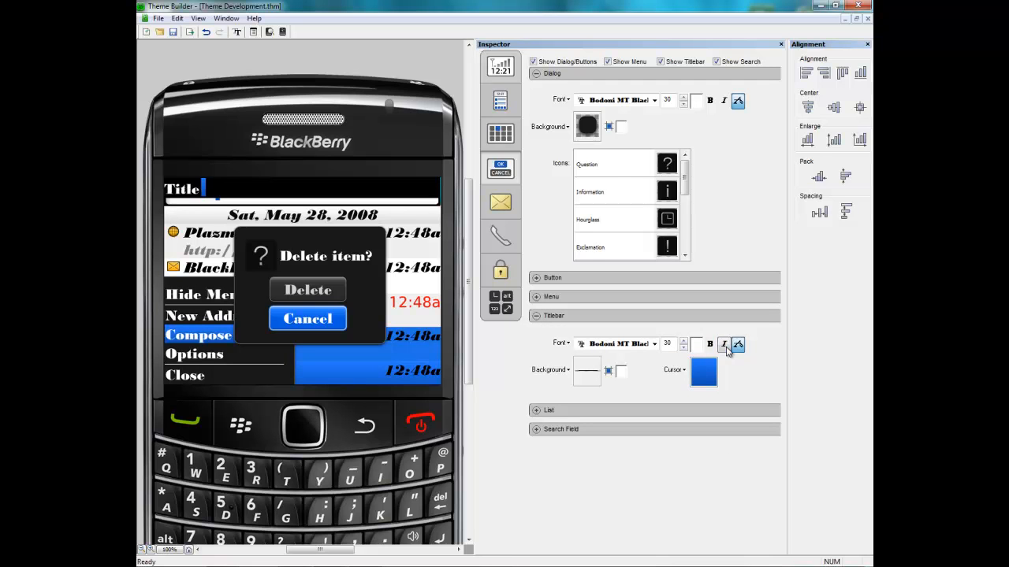
# Turn off italics for the List primary and subtext fonts and for the Search Field font.
pyautogui.click(538, 318)
pyautogui.click(539, 336)
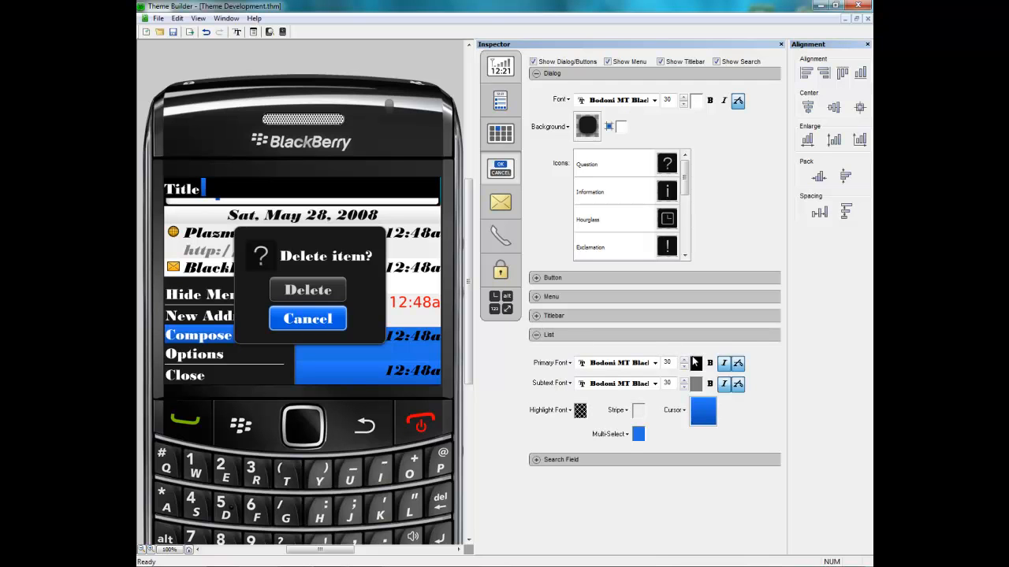
pyautogui.click(724, 364)
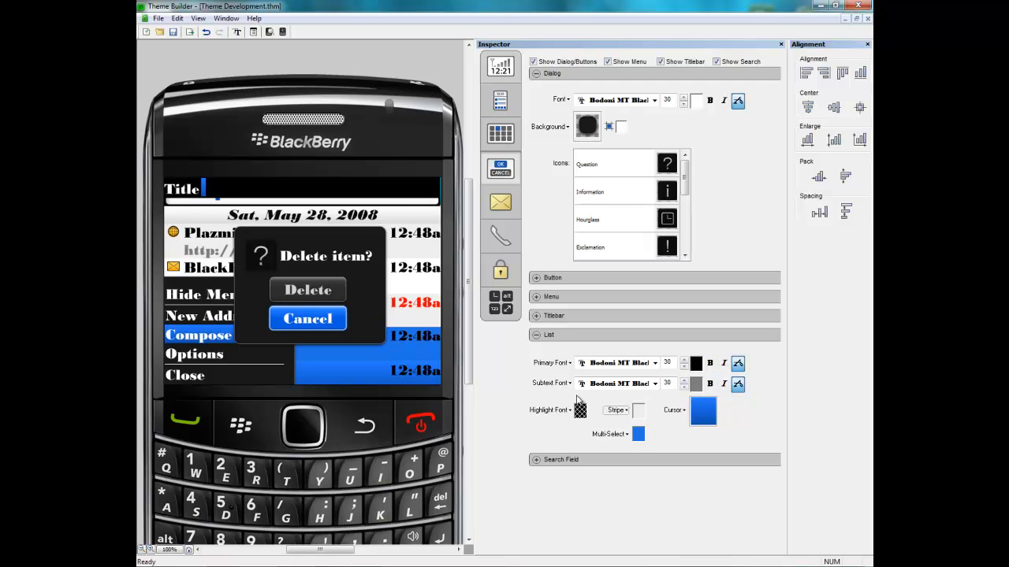
pyautogui.click(537, 336)
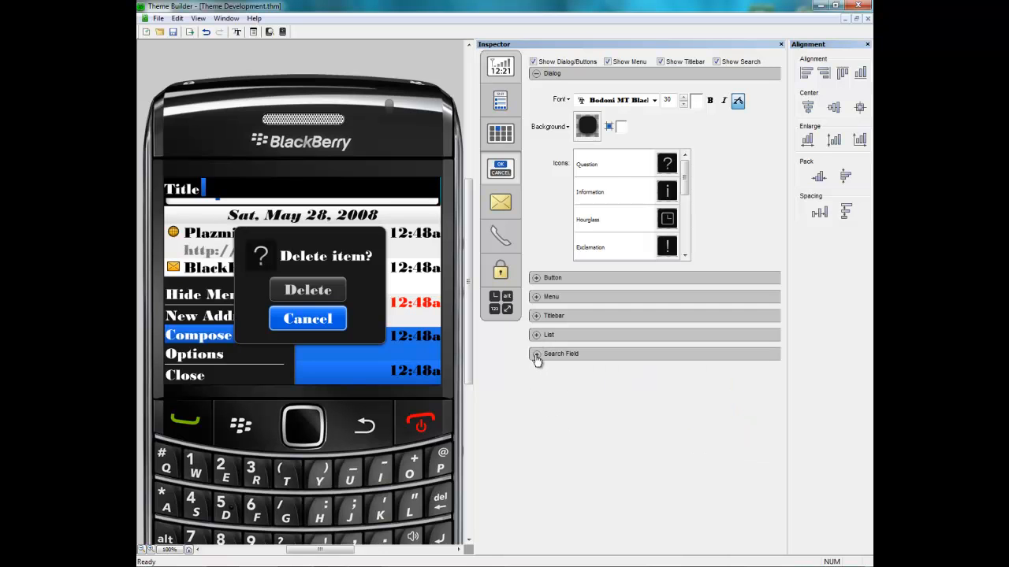
pyautogui.click(537, 354)
pyautogui.click(723, 384)
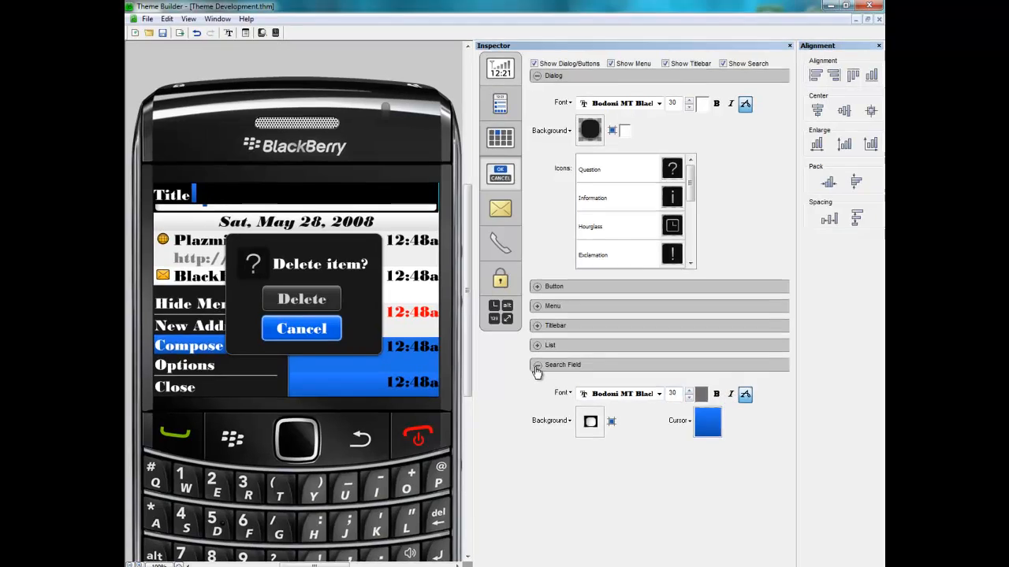
pyautogui.click(536, 356)
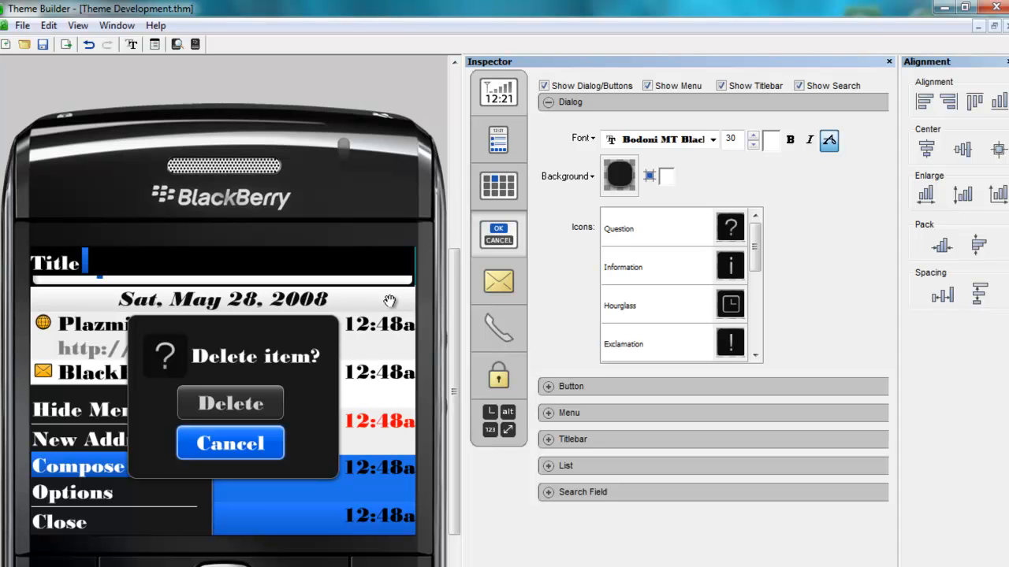
# Check the phone hotlist screen and reduce all Controls and Message List fonts to size 26.
pyautogui.click(491, 335)
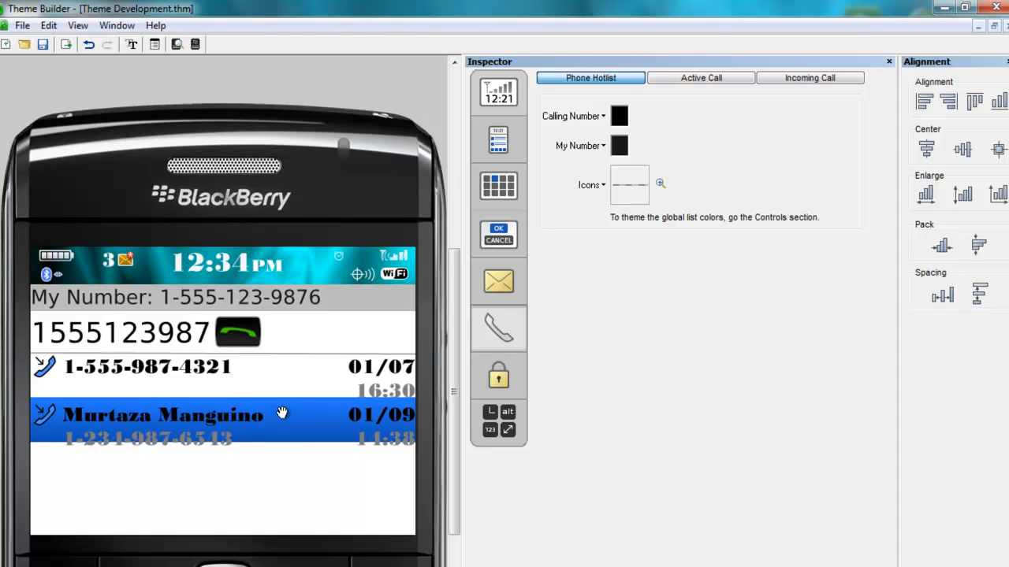
pyautogui.click(50, 26)
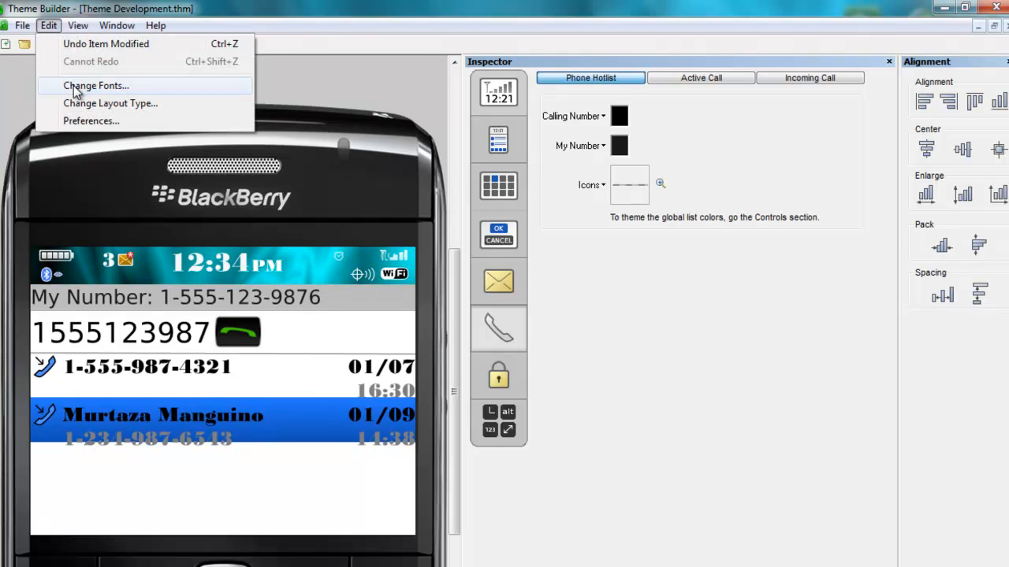
pyautogui.click(73, 86)
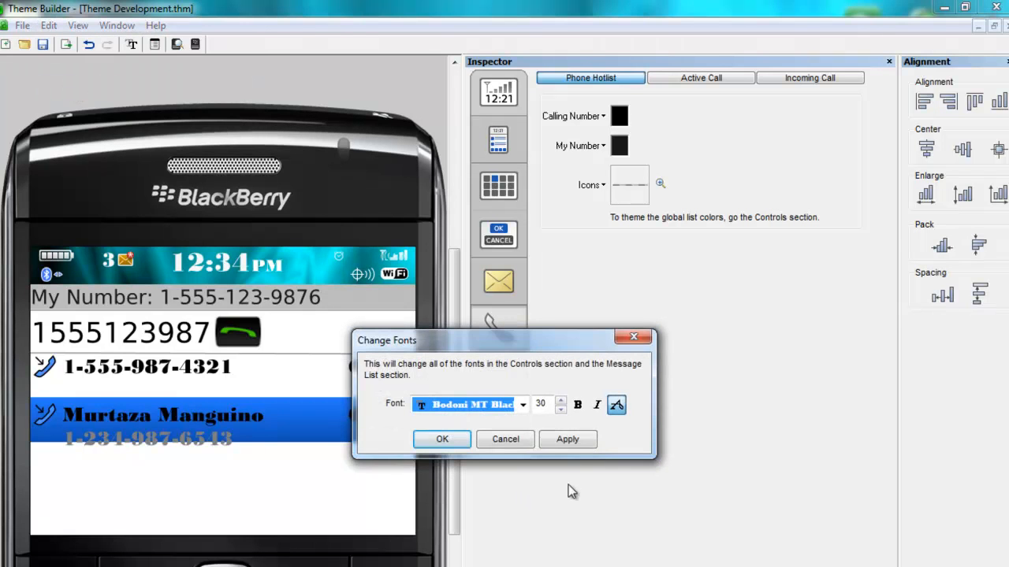
pyautogui.click(560, 410)
pyautogui.click(560, 410)
pyautogui.click(560, 410)
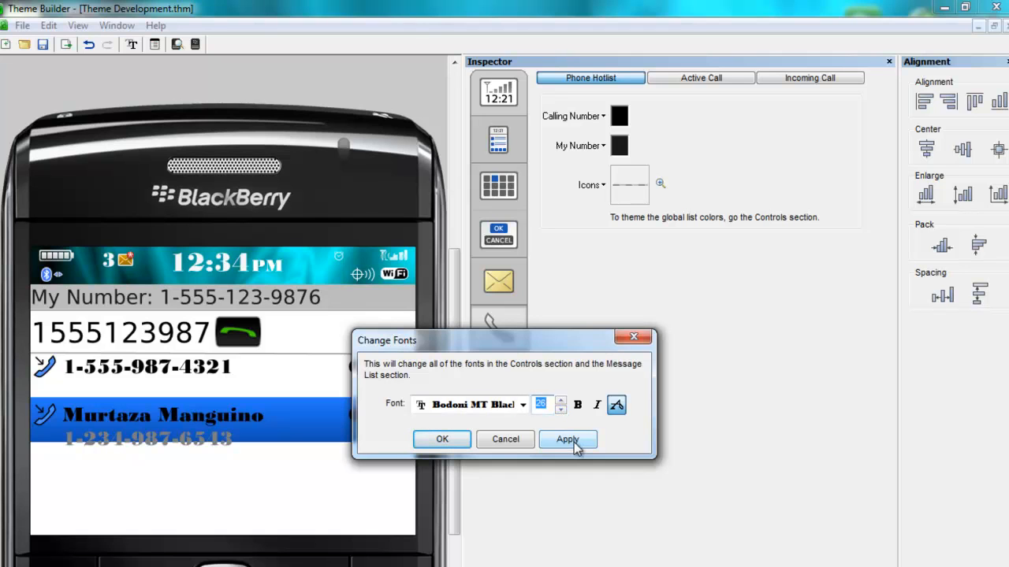
pyautogui.click(575, 446)
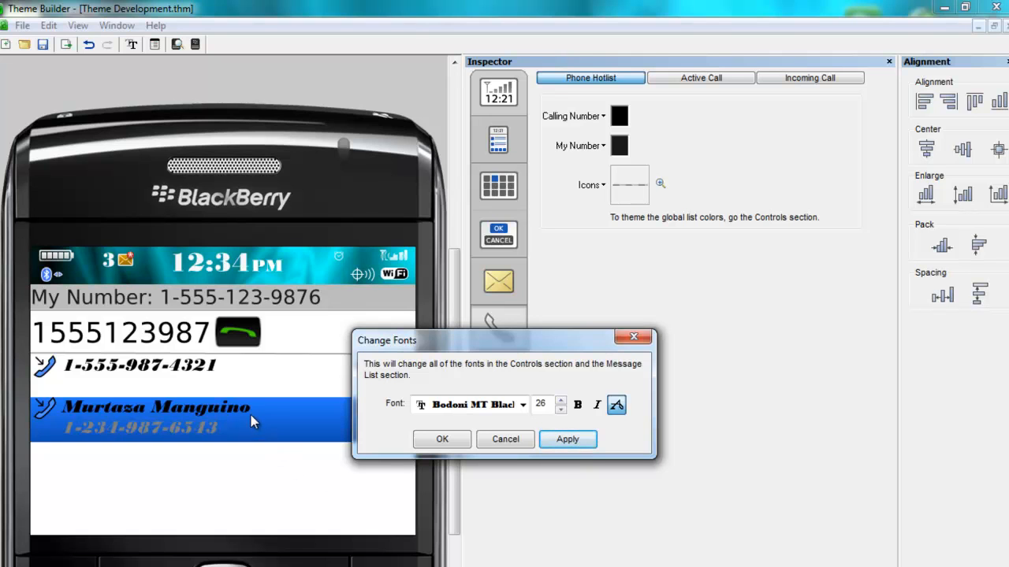
pyautogui.click(442, 439)
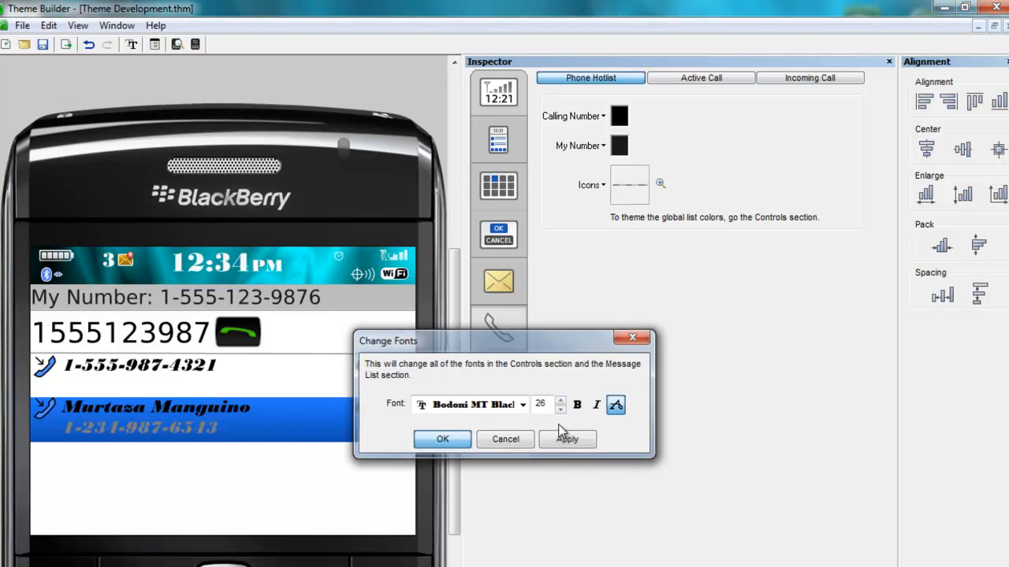
# Set the List subtext font size to 24 in the Controls section and check the phone hotlist and message list screens.
pyautogui.click(499, 234)
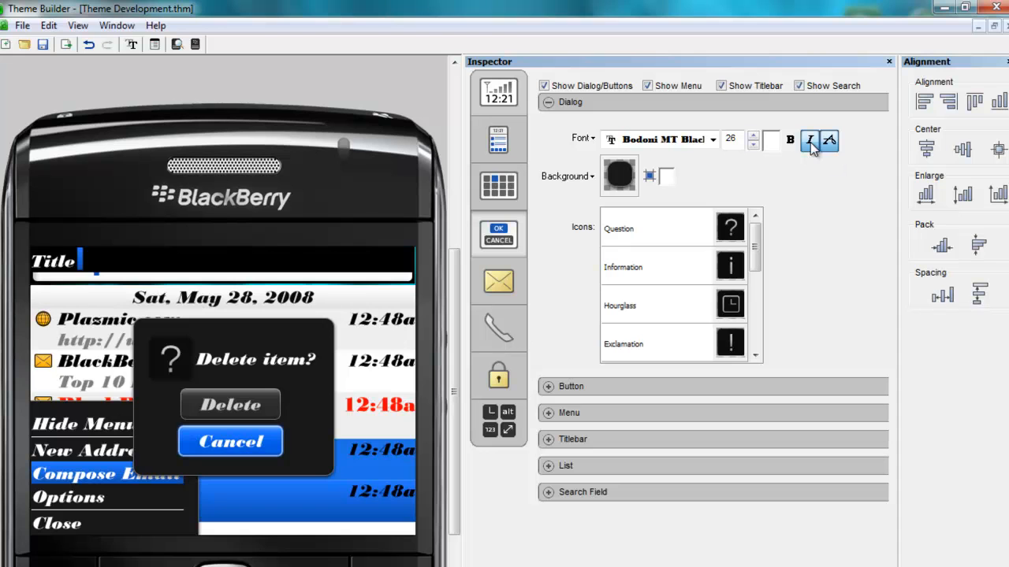
pyautogui.click(548, 467)
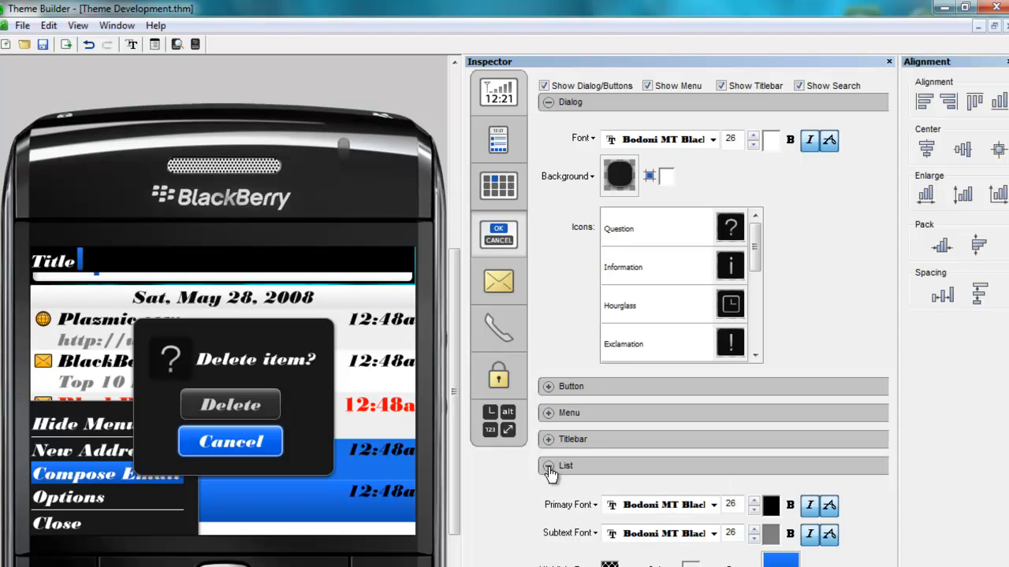
pyautogui.click(754, 539)
pyautogui.click(754, 540)
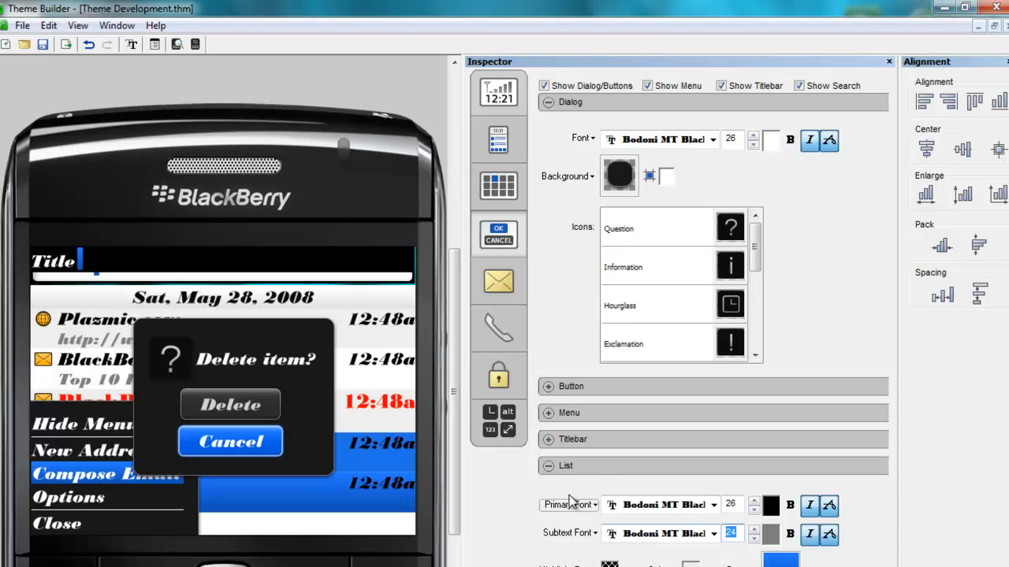
pyautogui.click(548, 466)
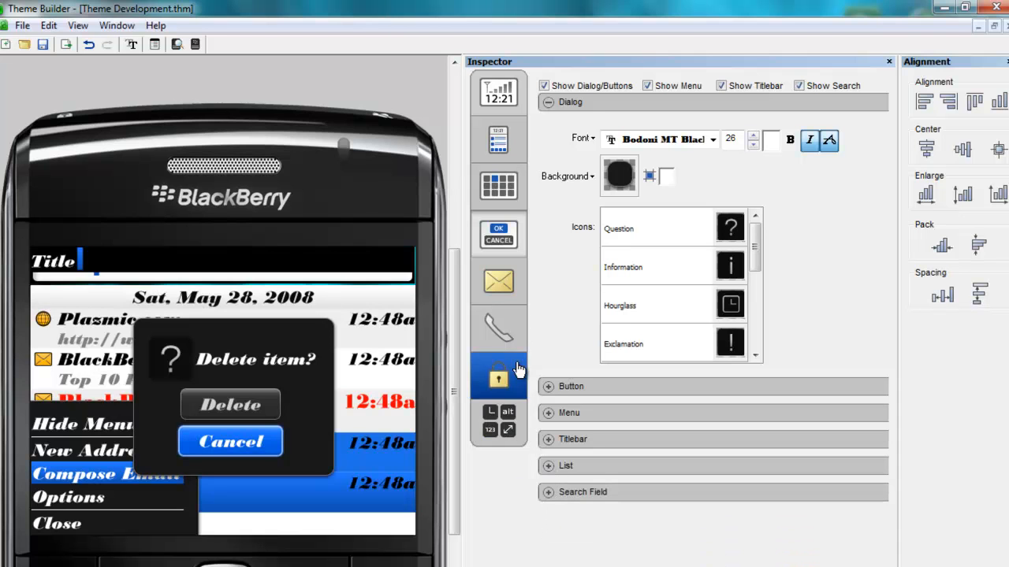
pyautogui.click(502, 336)
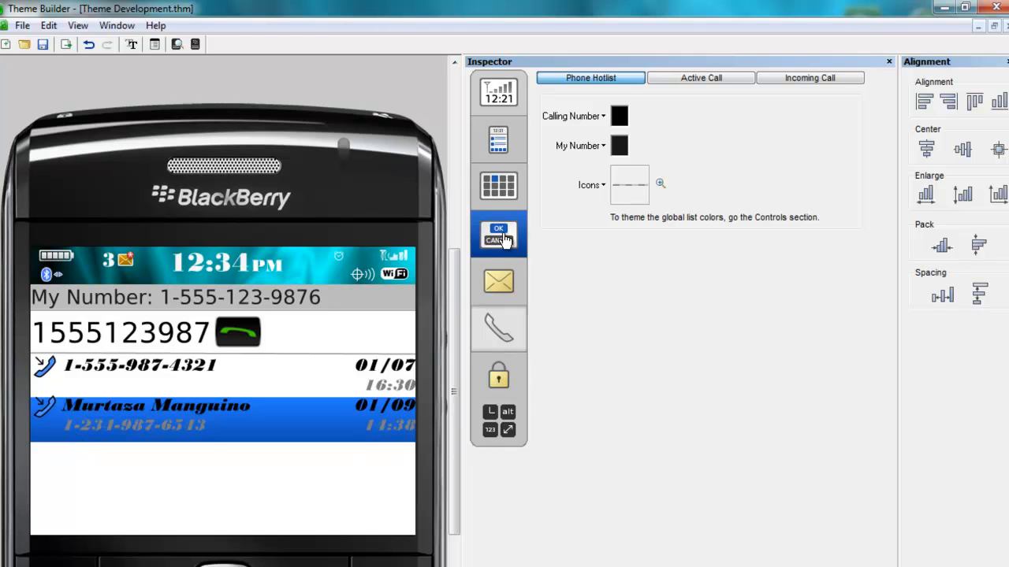
pyautogui.click(498, 284)
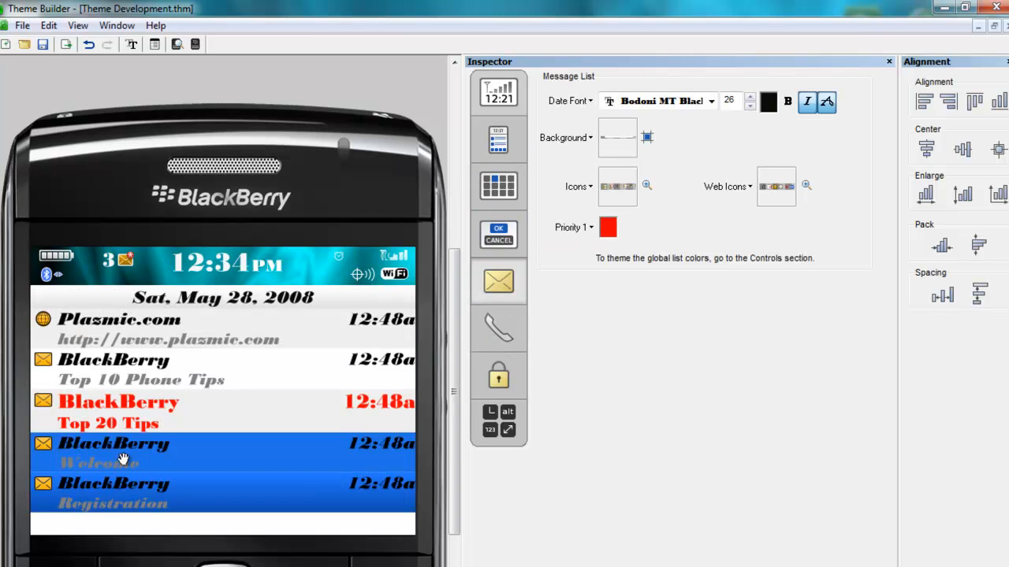
# Set the Call Text and Caller Name fonts of the incoming call screen to Bodoni MT Black.
pyautogui.click(510, 343)
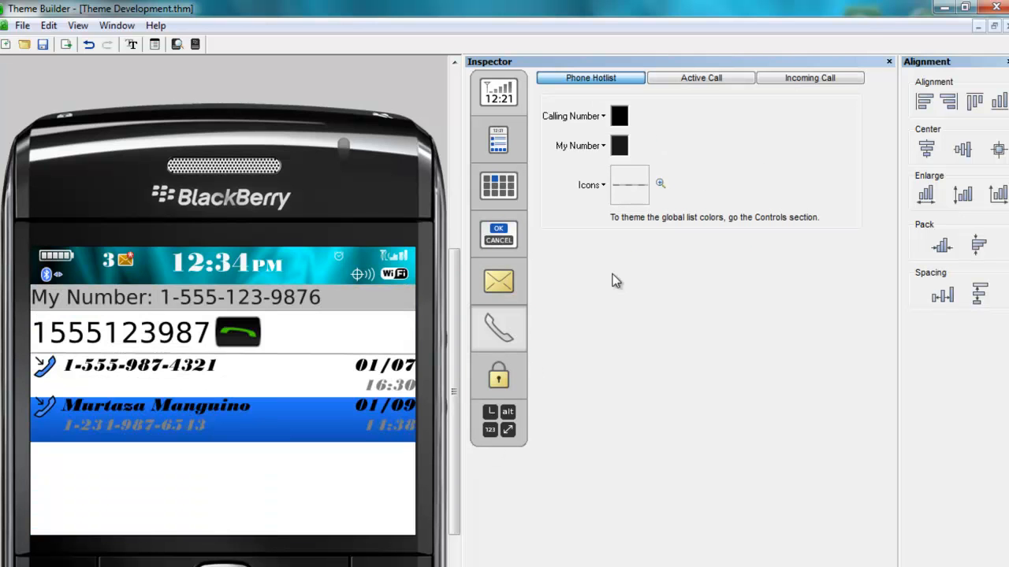
pyautogui.click(825, 83)
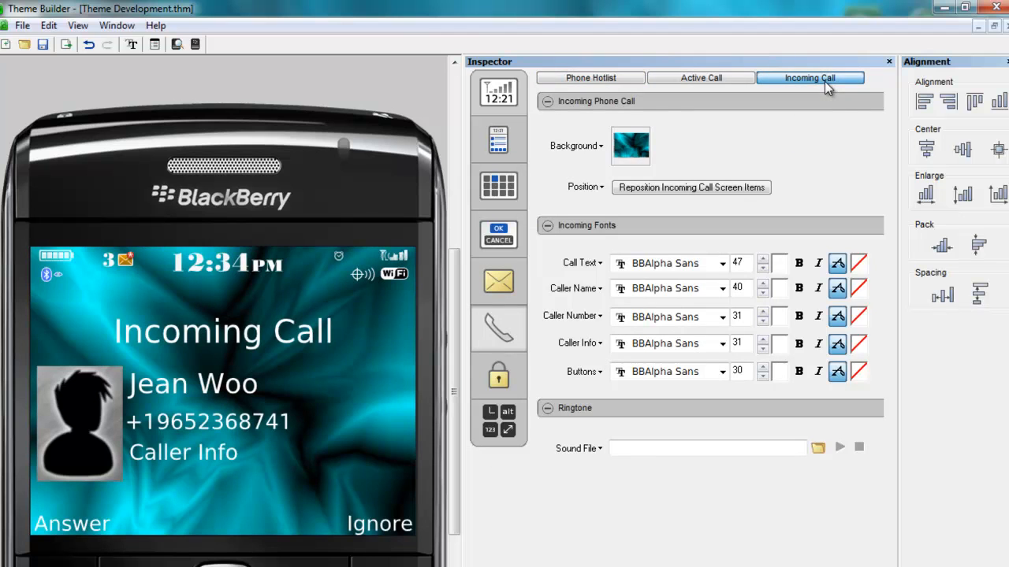
pyautogui.click(722, 265)
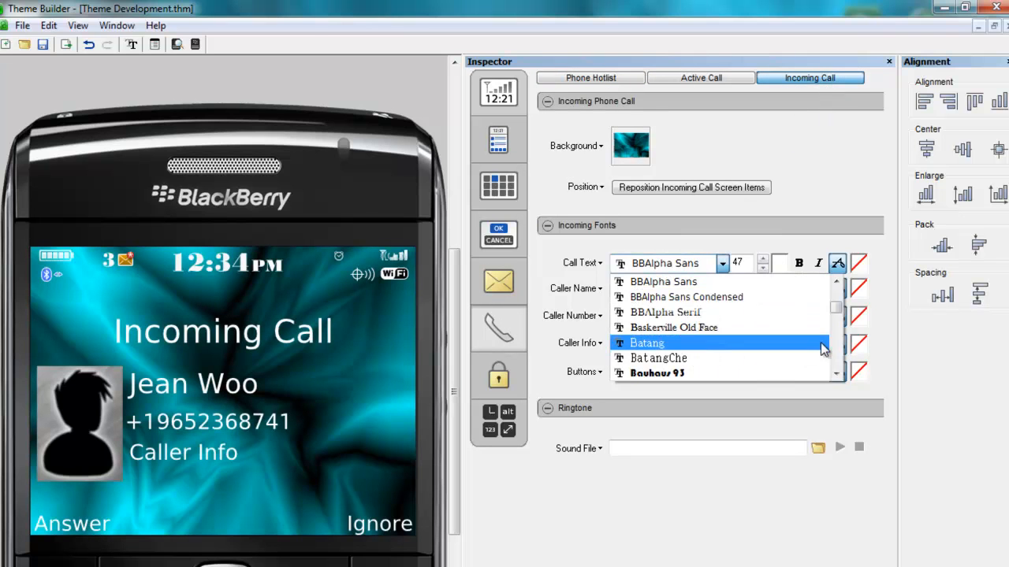
pyautogui.scroll(-2, 836, 352)
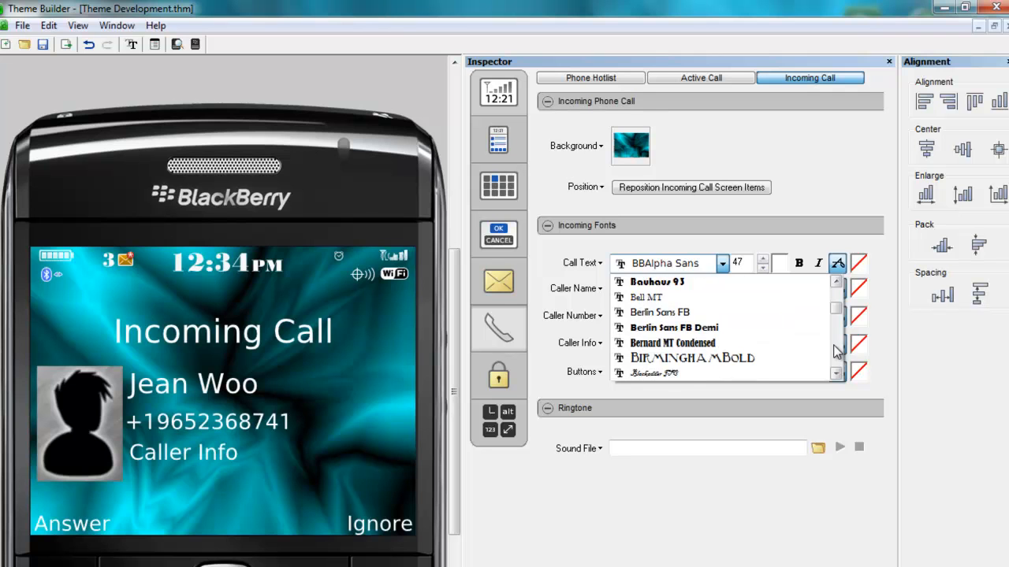
pyautogui.scroll(-2, 837, 352)
pyautogui.click(698, 333)
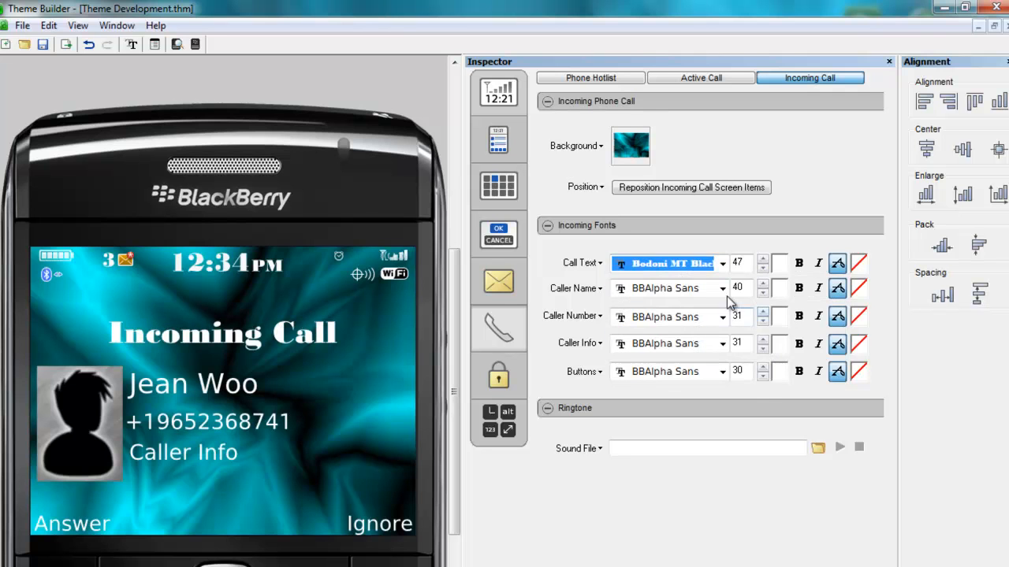
pyautogui.click(722, 288)
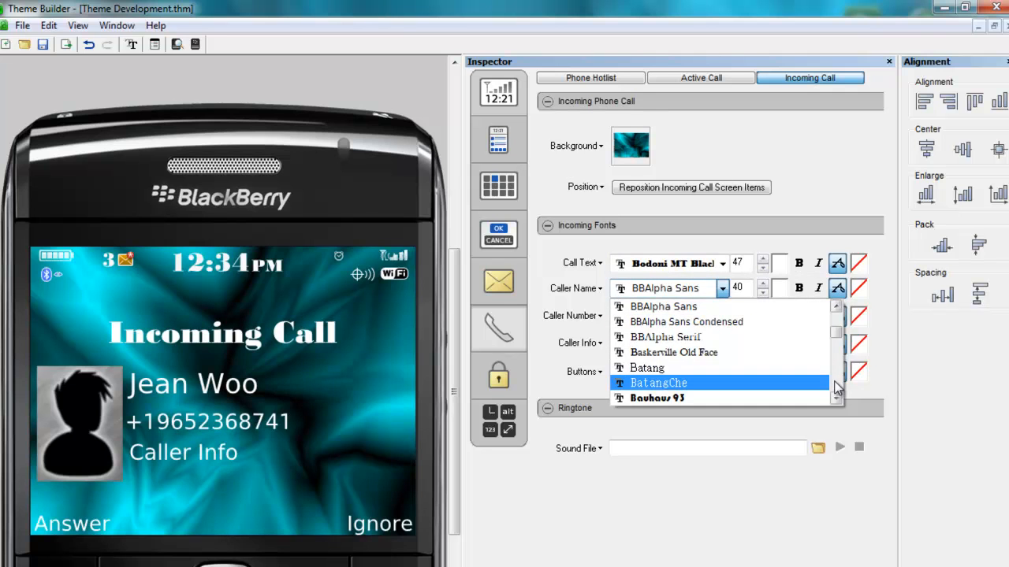
pyautogui.scroll(-2, 837, 388)
pyautogui.scroll(-2, 837, 386)
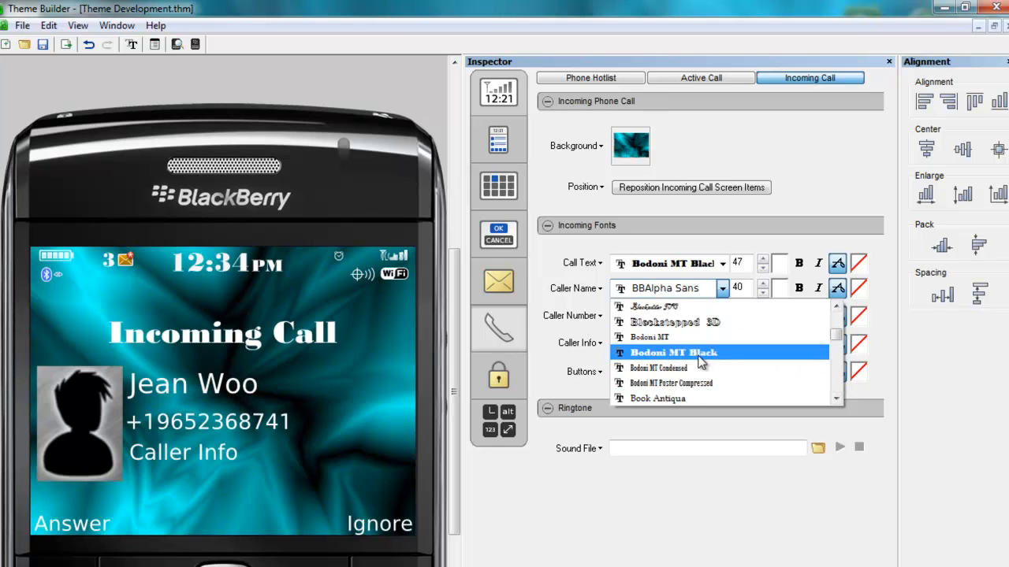
pyautogui.click(792, 355)
# Set the incoming call Caller Number and Caller Info fonts to Bodoni MT Black.
pyautogui.click(722, 317)
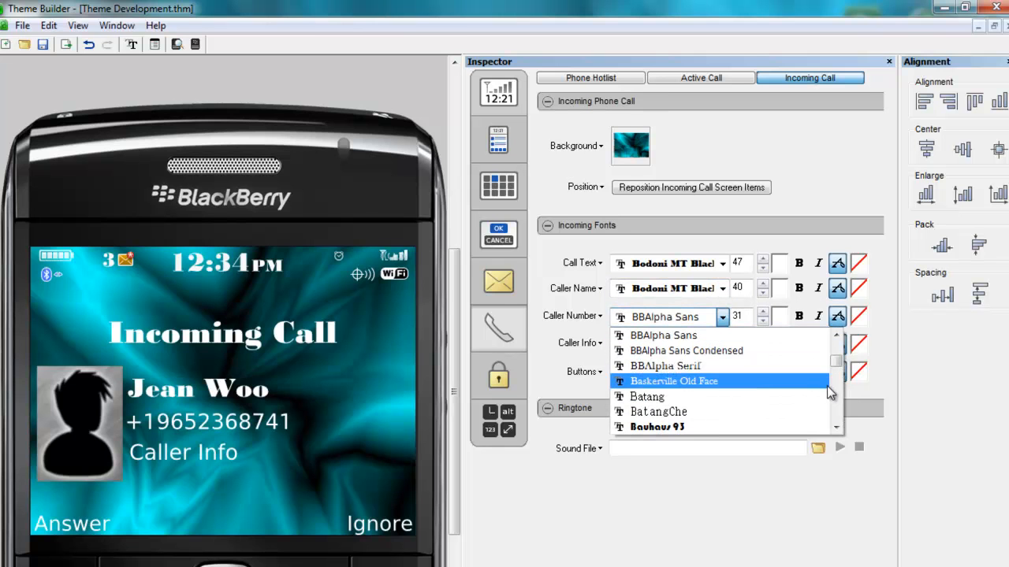
pyautogui.scroll(-2, 840, 404)
pyautogui.scroll(-2, 840, 404)
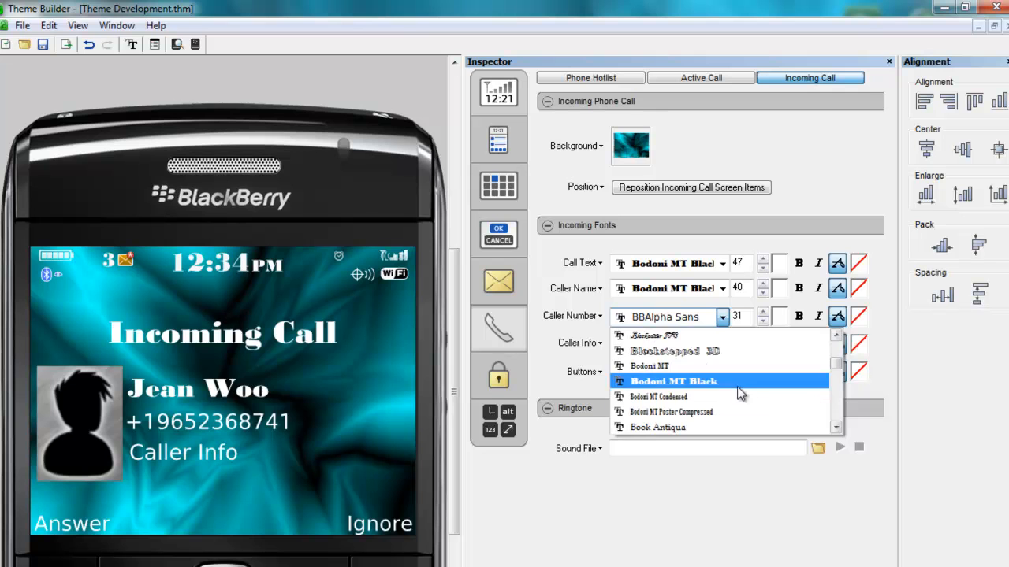
pyautogui.click(738, 389)
pyautogui.click(722, 345)
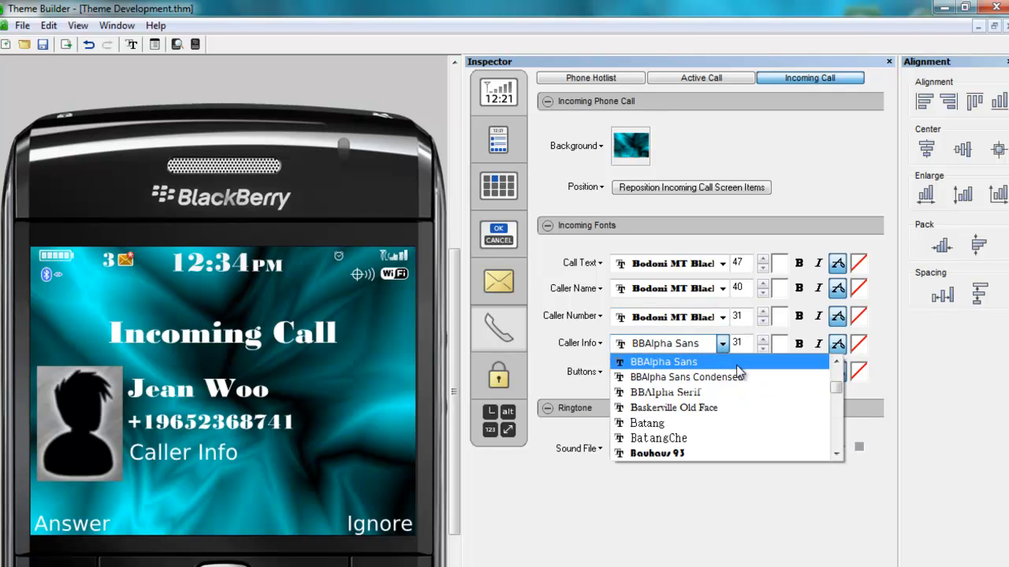
pyautogui.scroll(-1, 837, 433)
pyautogui.scroll(-3, 837, 434)
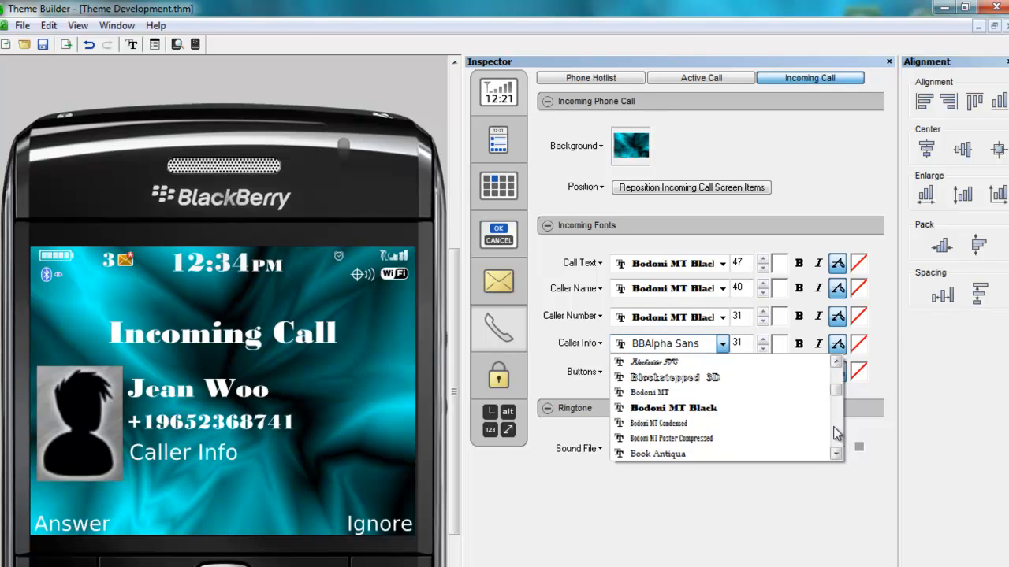
pyautogui.click(713, 414)
# Set the incoming call Buttons font to Bodoni MT Black at size 28.
pyautogui.click(722, 372)
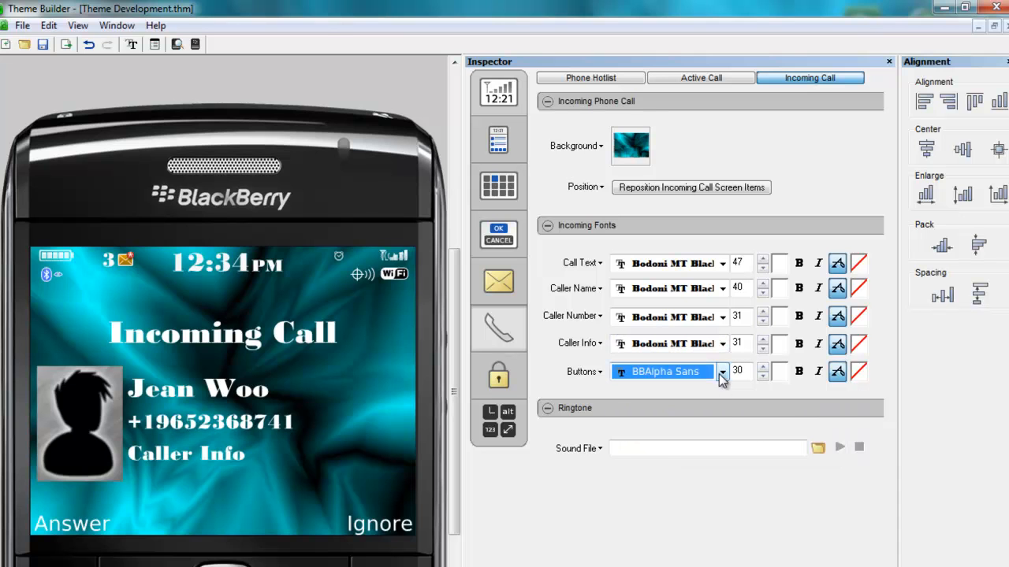
pyautogui.scroll(-4, 837, 457)
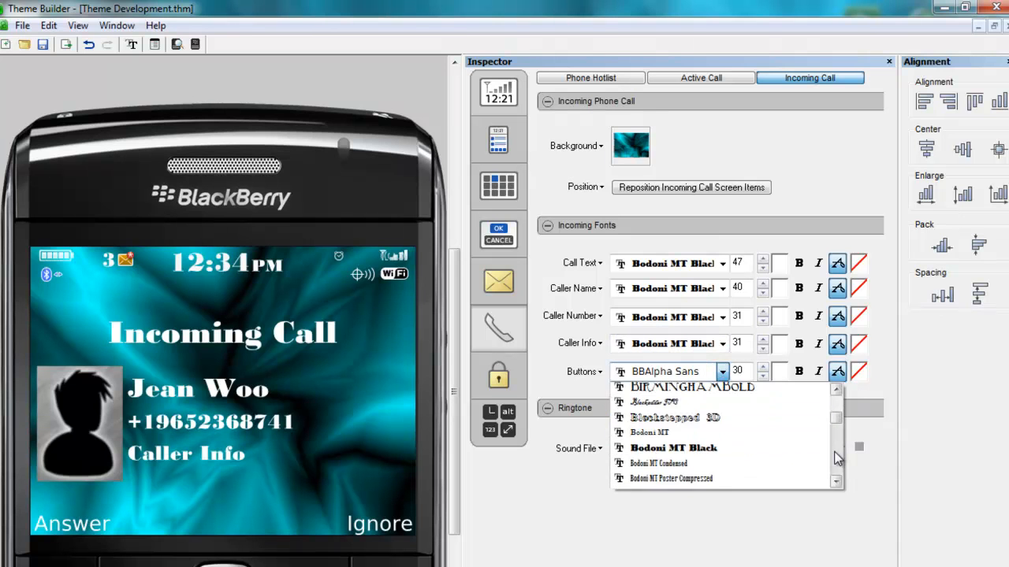
pyautogui.click(691, 437)
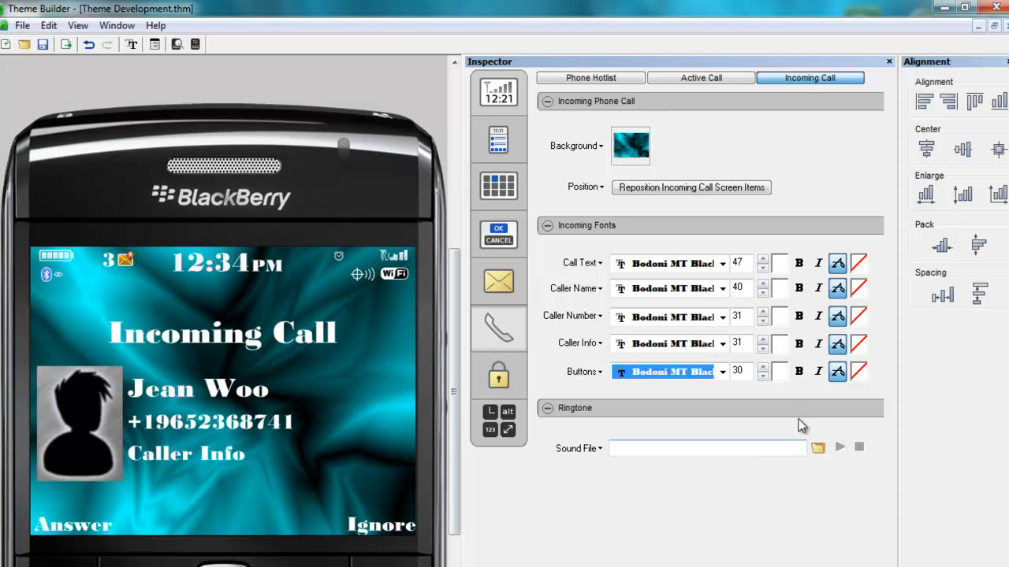
pyautogui.click(763, 377)
pyautogui.click(763, 377)
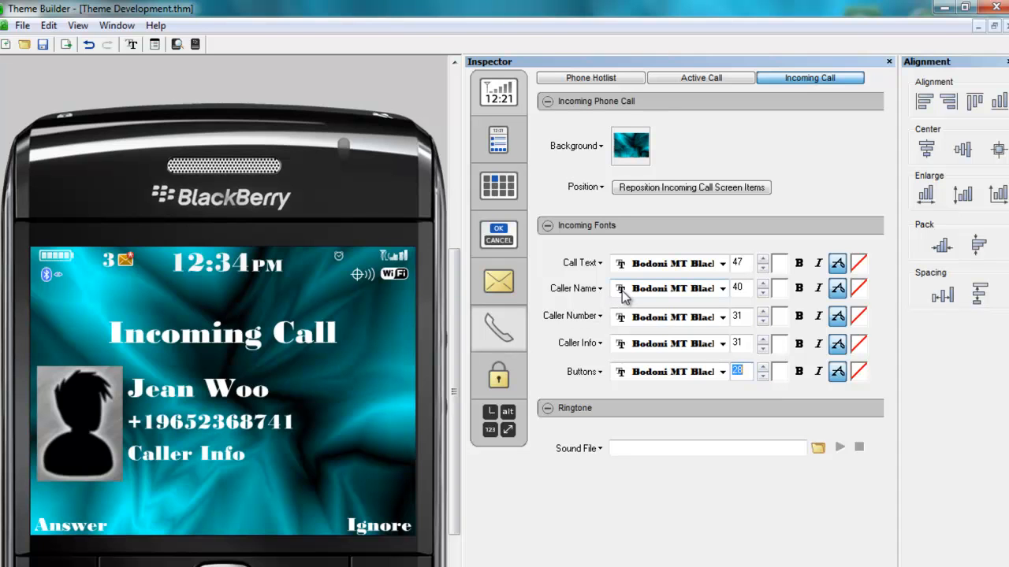
# Reduce the incoming call's Call Text font size to 40.
pyautogui.click(762, 269)
pyautogui.click(762, 268)
pyautogui.click(762, 268)
pyautogui.click(762, 269)
pyautogui.click(762, 268)
pyautogui.click(762, 268)
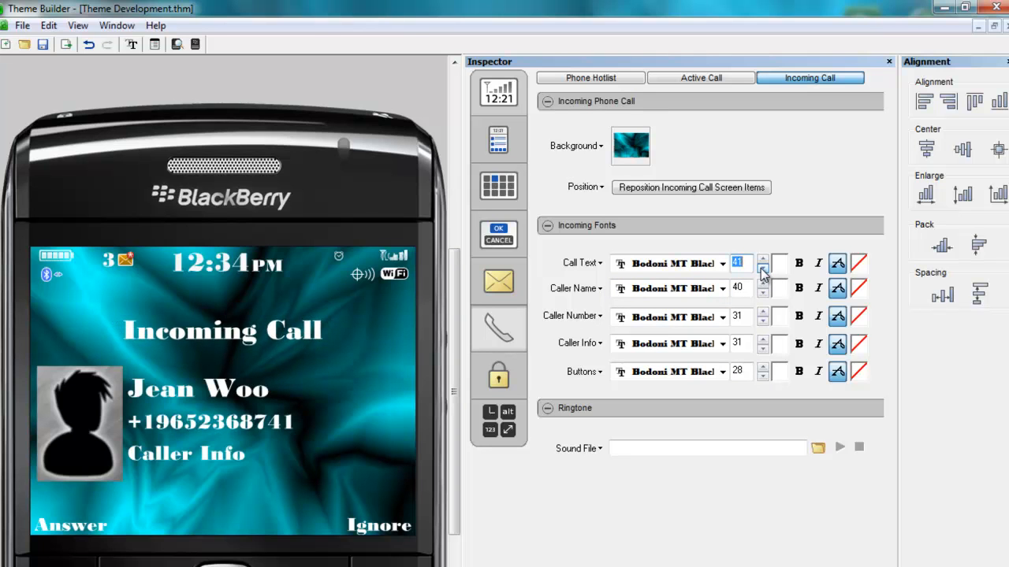
pyautogui.click(763, 268)
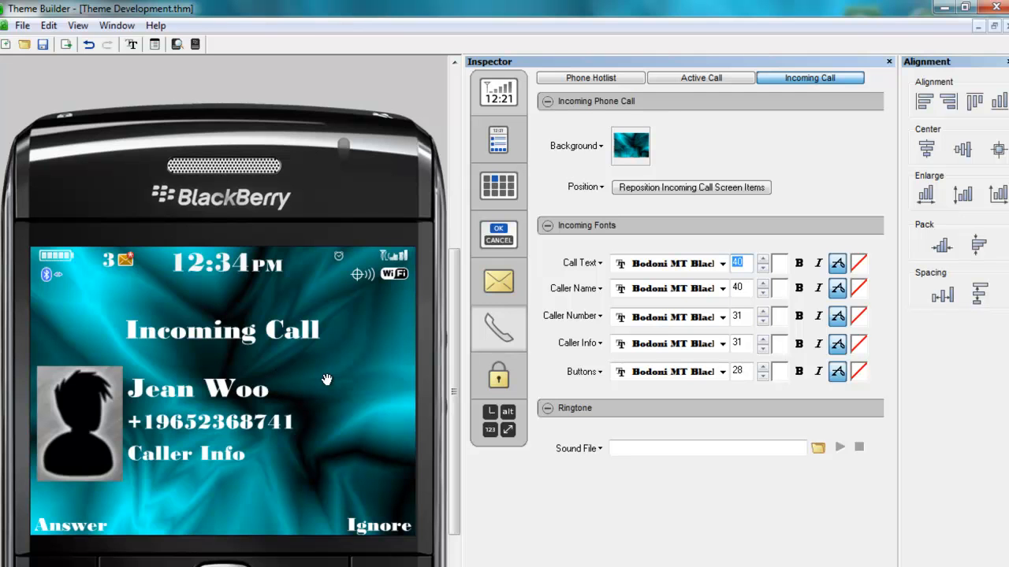
# Set the My Number font of the active call screen to Bodoni MT Black.
pyautogui.click(707, 82)
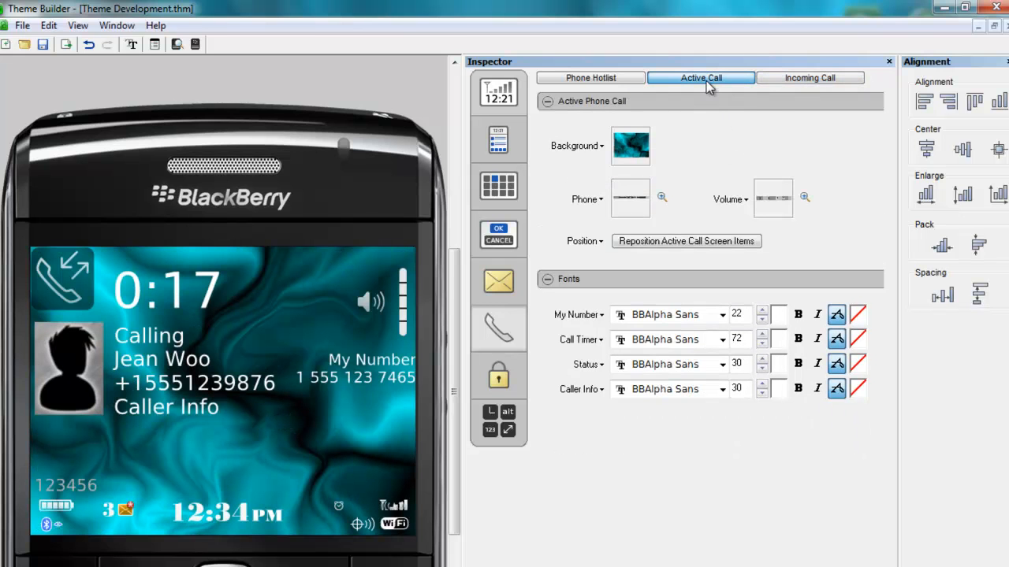
pyautogui.click(722, 314)
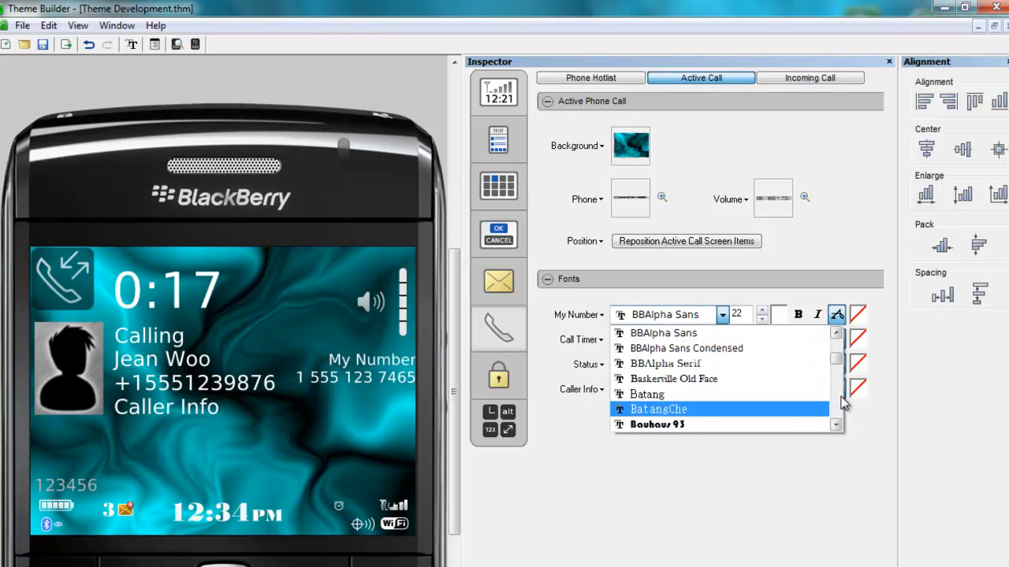
pyautogui.scroll(-4, 841, 402)
pyautogui.click(719, 380)
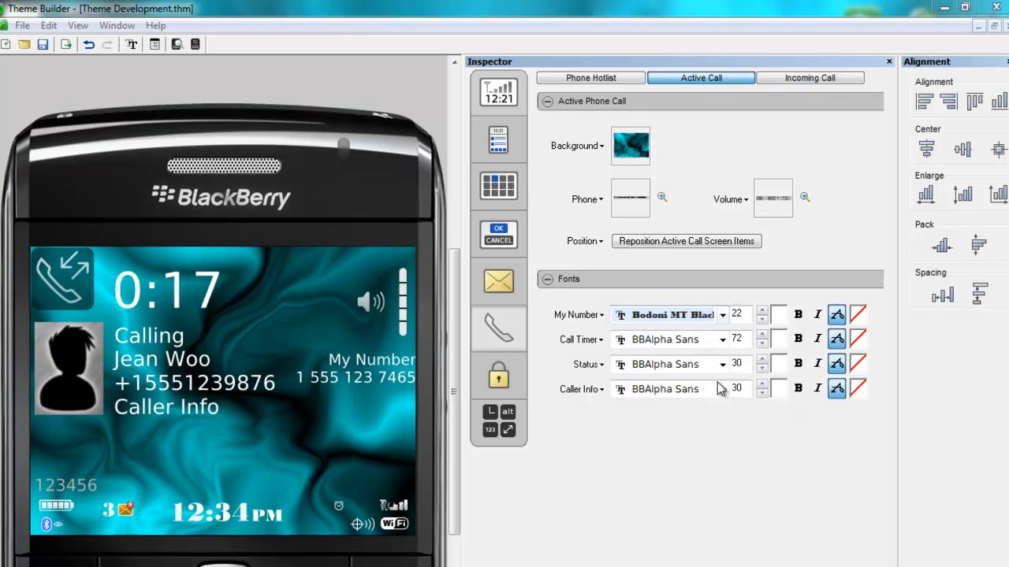
pyautogui.click(599, 436)
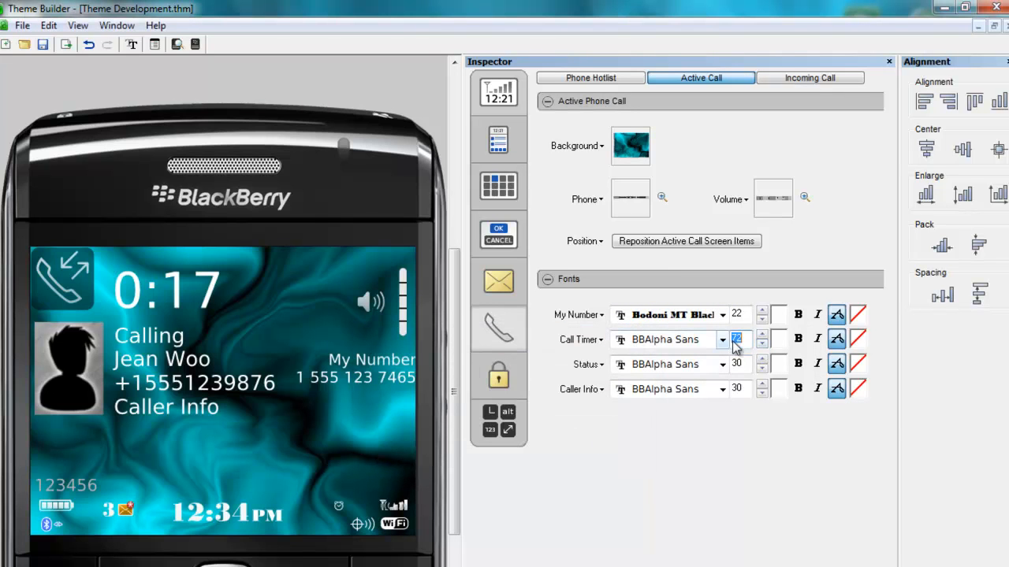
# Reduce the active call's Call Timer font to size 42 and change it to Bodoni MT Black.
pyautogui.click(761, 344)
pyautogui.click(762, 344)
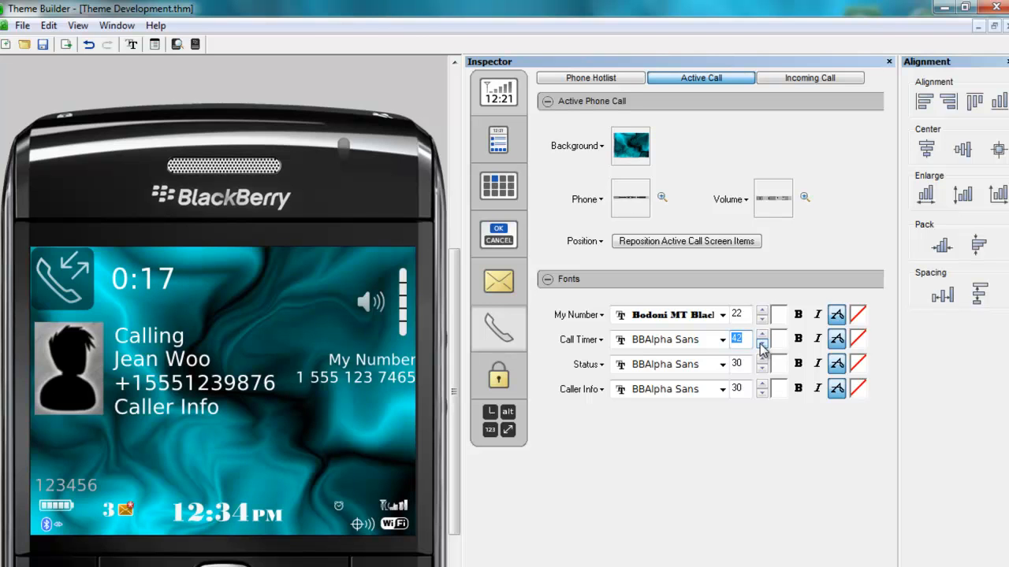
pyautogui.click(722, 339)
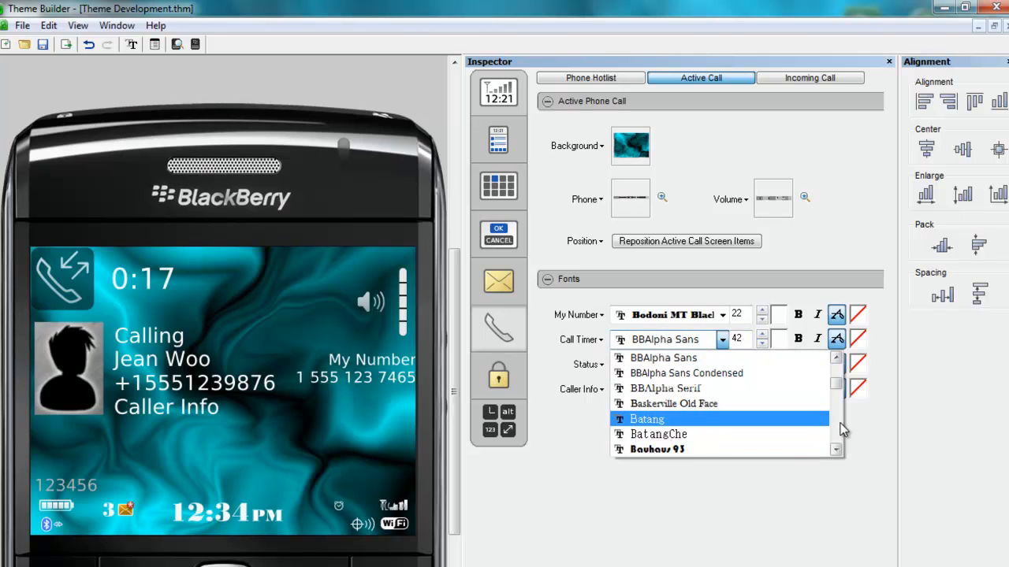
pyautogui.scroll(-2, 842, 429)
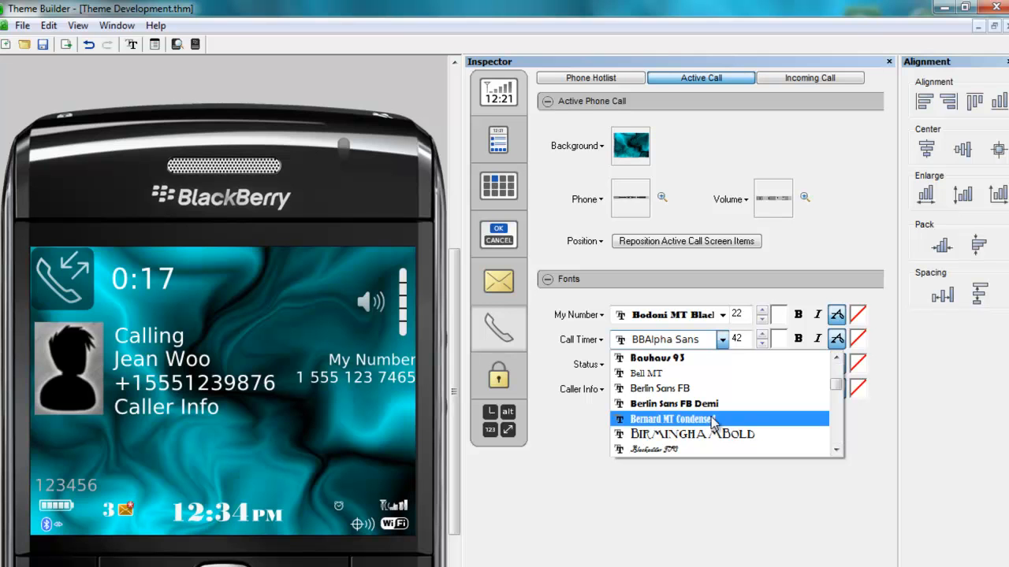
pyautogui.scroll(-2, 835, 441)
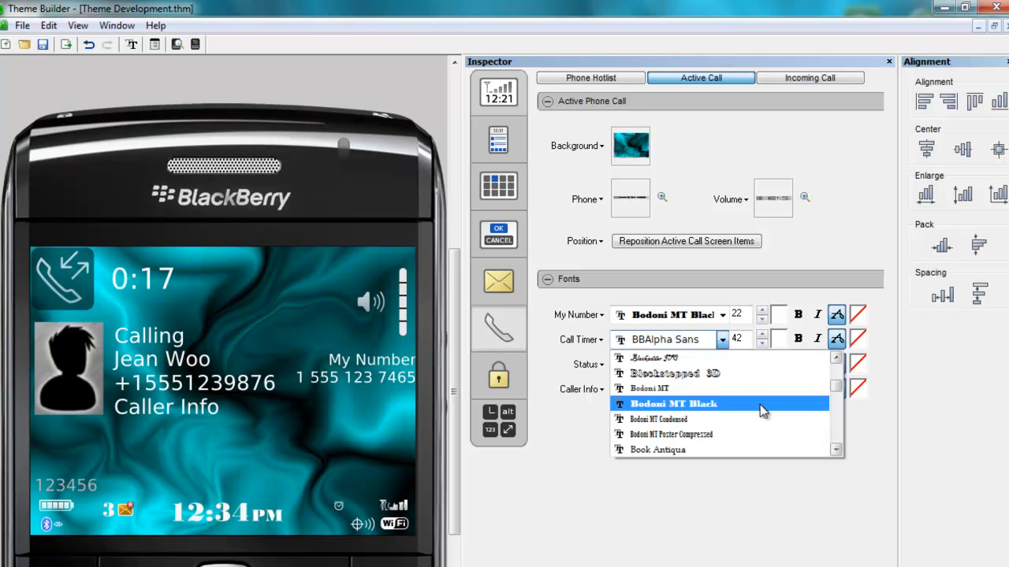
pyautogui.click(694, 403)
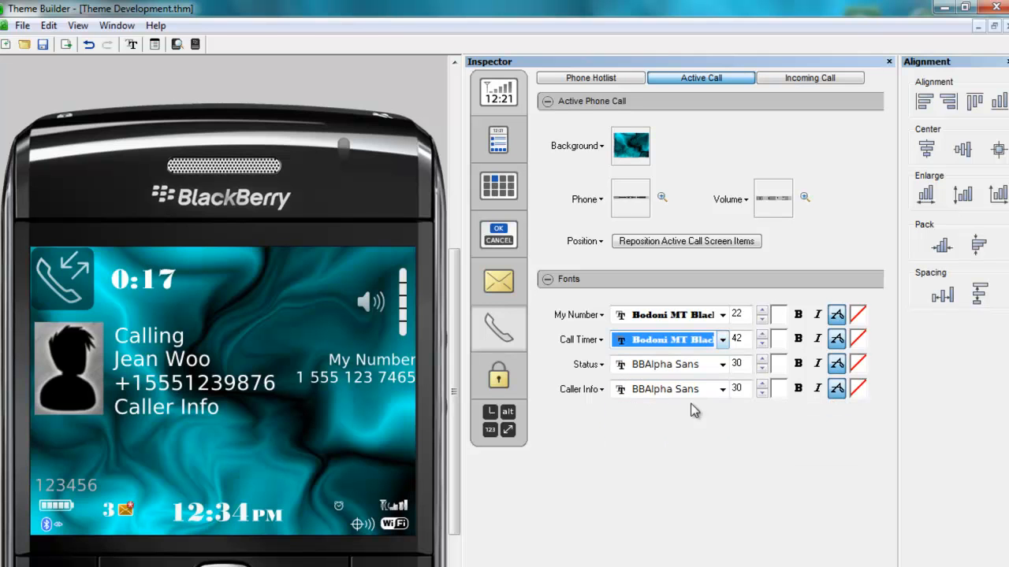
# Set the active call's Status and Caller Info fonts to Bodoni MT Black.
pyautogui.click(723, 366)
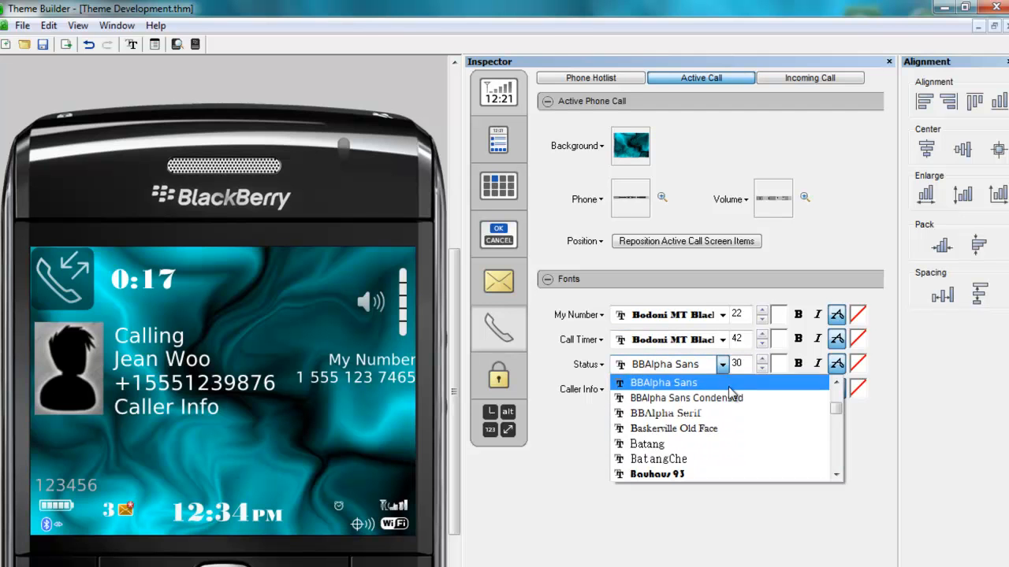
pyautogui.scroll(-3, 833, 459)
pyautogui.scroll(-1, 789, 450)
pyautogui.click(698, 433)
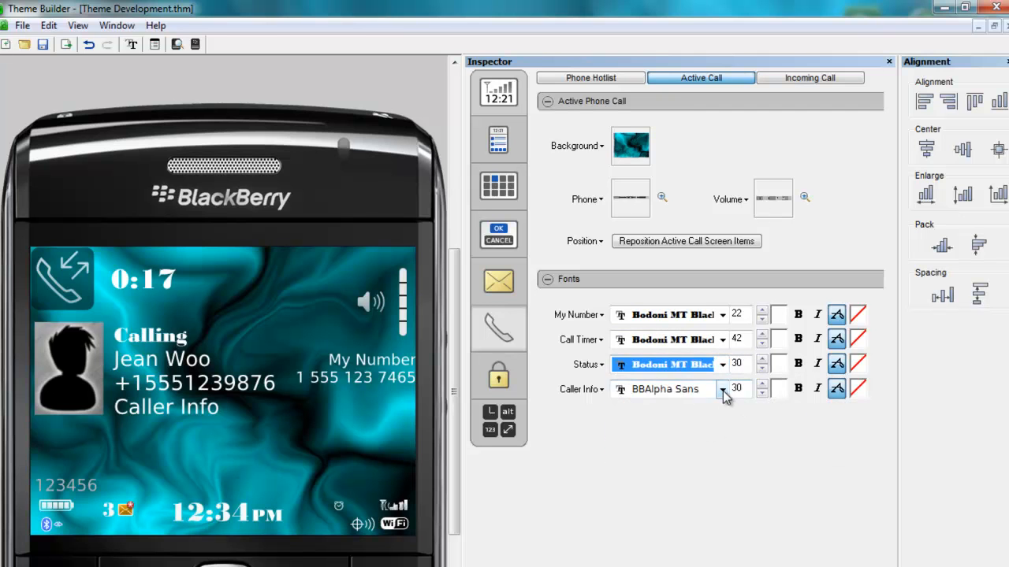
pyautogui.click(723, 390)
pyautogui.scroll(-5, 831, 471)
pyautogui.scroll(-1, 830, 471)
pyautogui.click(719, 454)
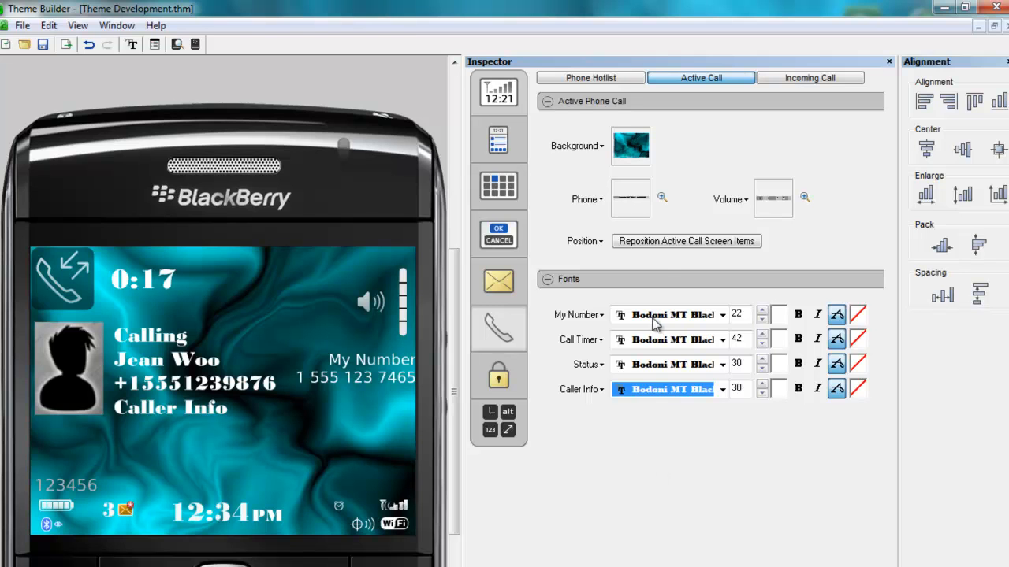
# Reposition the My Number text on the active call screen slightly up and to the left, keeping it below the volume indicator.
pyautogui.click(664, 242)
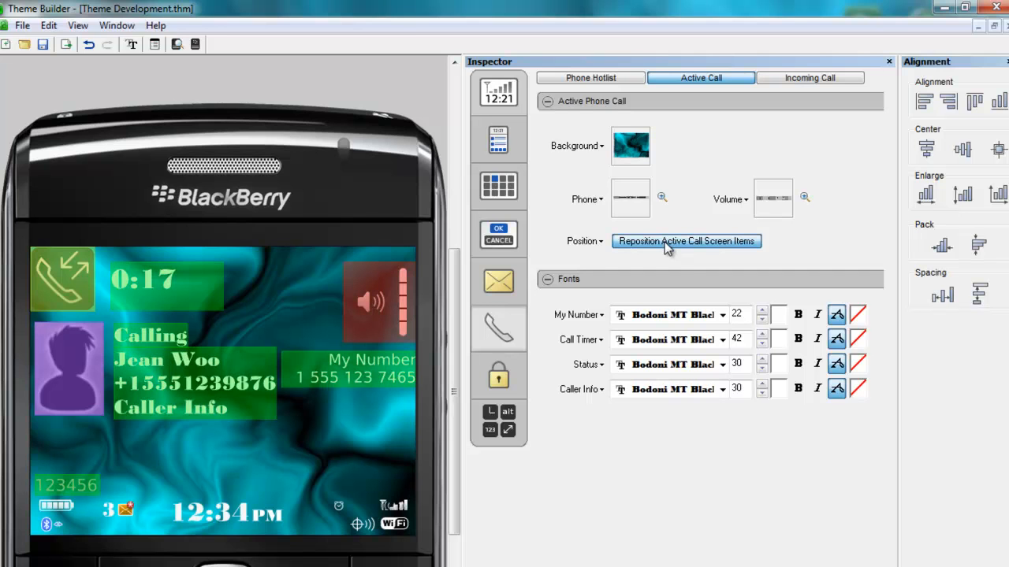
pyautogui.click(373, 372)
pyautogui.moveTo(371, 366); pyautogui.dragTo(376, 362)
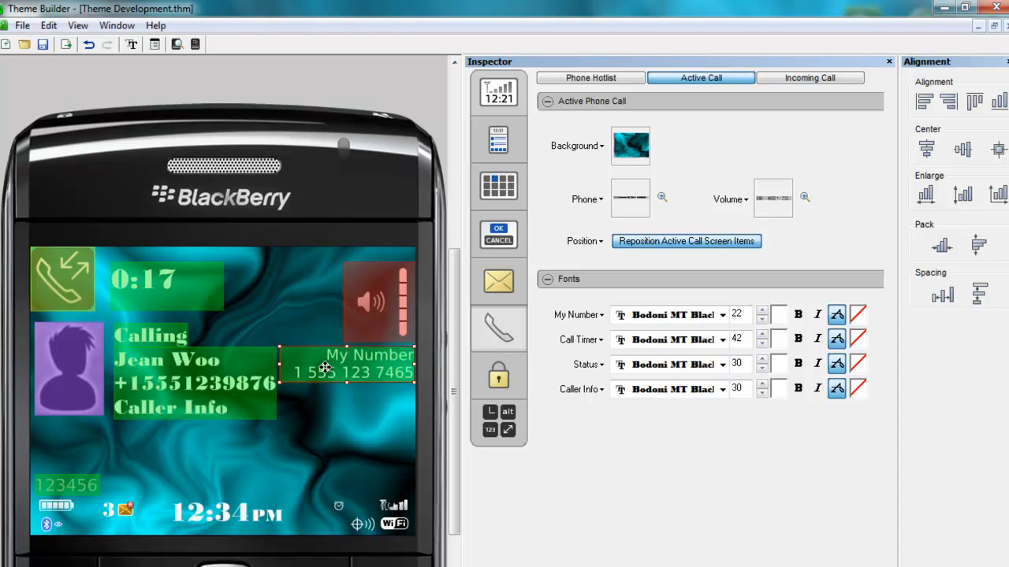
pyautogui.click(677, 242)
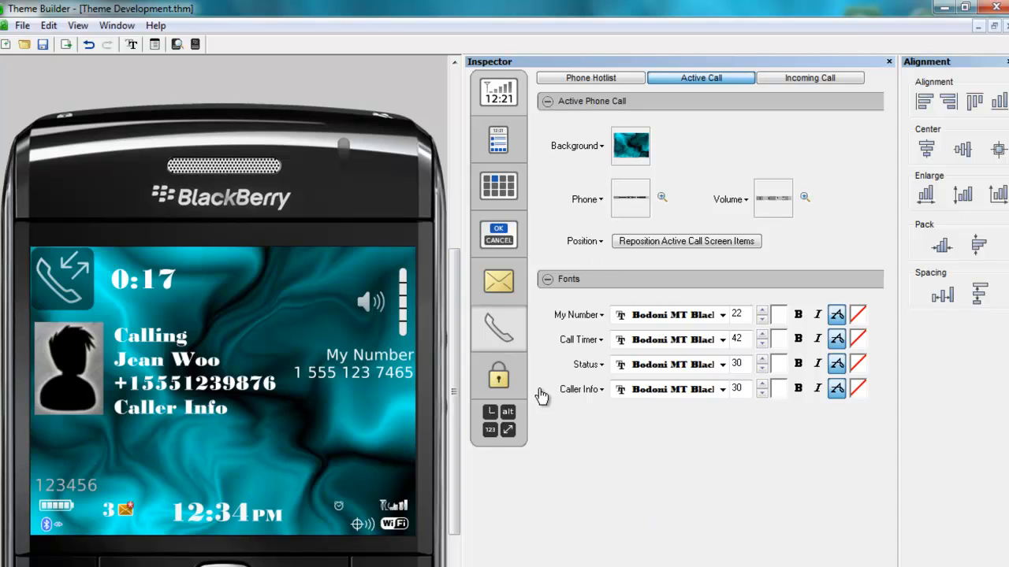
# Set the lock screen font to Bodoni MT Black and turn on its anti-aliasing.
pyautogui.click(507, 390)
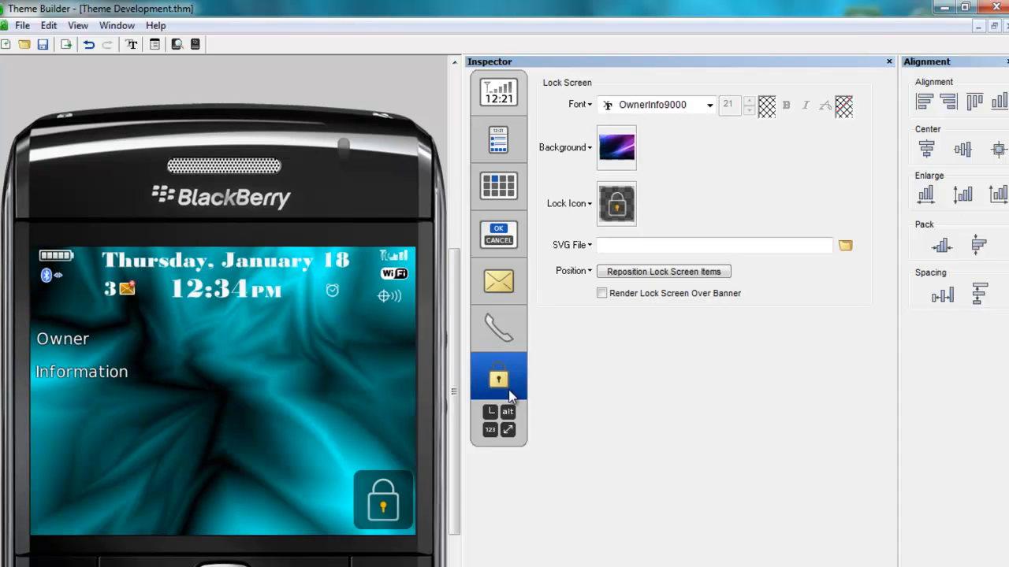
pyautogui.click(710, 105)
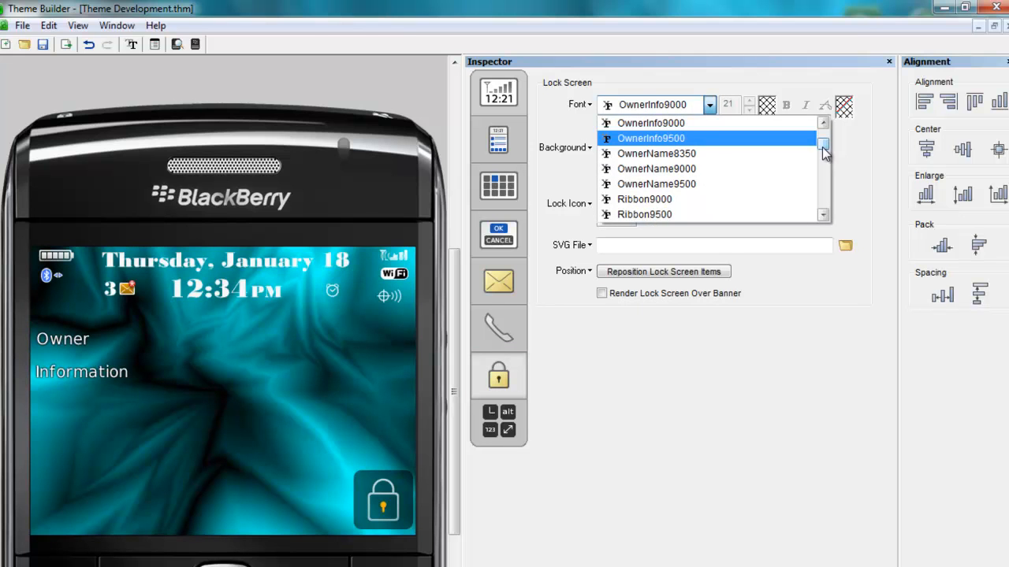
pyautogui.moveTo(822, 152)
pyautogui.mouseDown()
pyautogui.moveTo(825, 180)
pyautogui.moveTo(823, 137)
pyautogui.mouseUp()
pyautogui.click(721, 126)
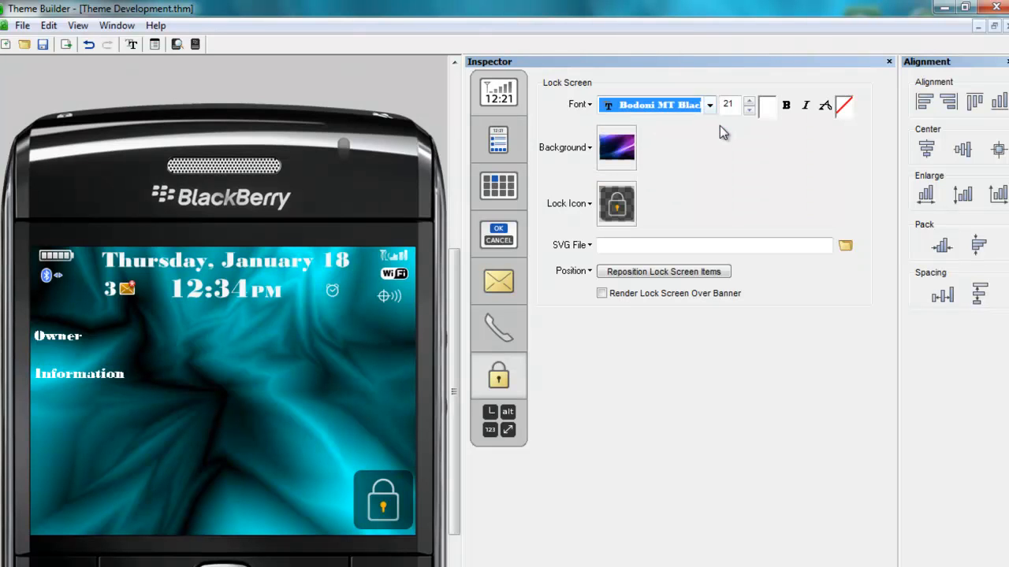
pyautogui.click(826, 106)
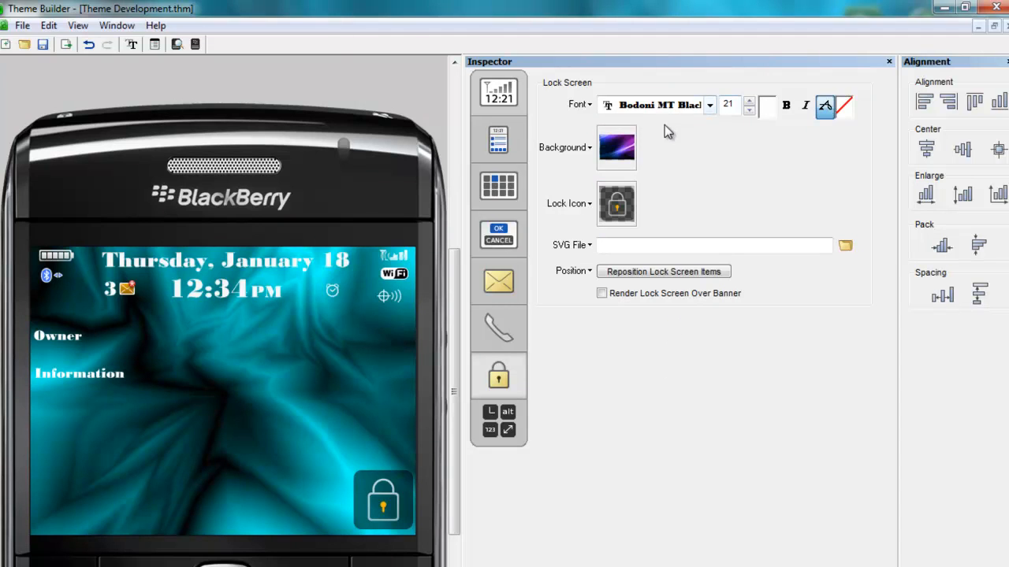
# Increase the lock screen's owner information font size to 34.
pyautogui.click(749, 101)
pyautogui.click(750, 101)
pyautogui.click(750, 101)
pyautogui.click(750, 101)
pyautogui.click(750, 101)
pyautogui.click(749, 101)
pyautogui.click(750, 101)
pyautogui.click(749, 101)
pyautogui.click(750, 101)
pyautogui.click(749, 101)
pyautogui.click(750, 101)
pyautogui.click(749, 101)
pyautogui.click(749, 100)
pyautogui.click(749, 101)
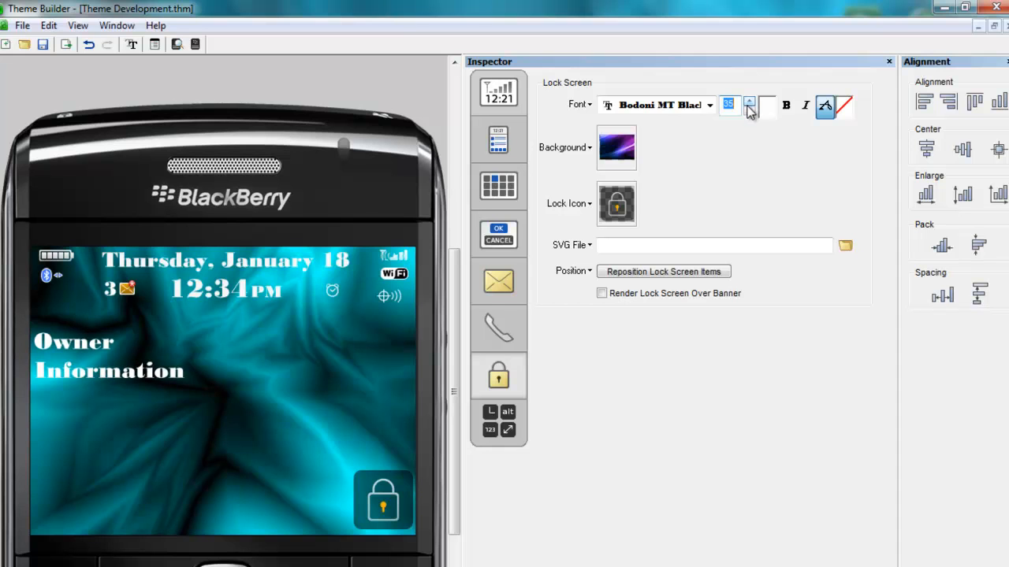
pyautogui.click(749, 111)
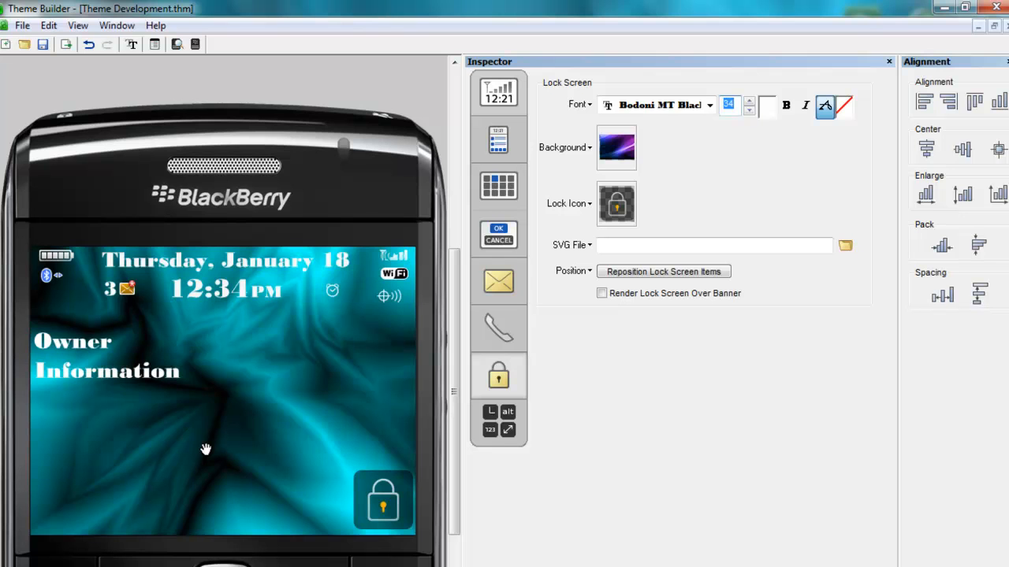
# Look over the transmission and key modifier indicator settings and return to the application banner settings.
pyautogui.click(507, 435)
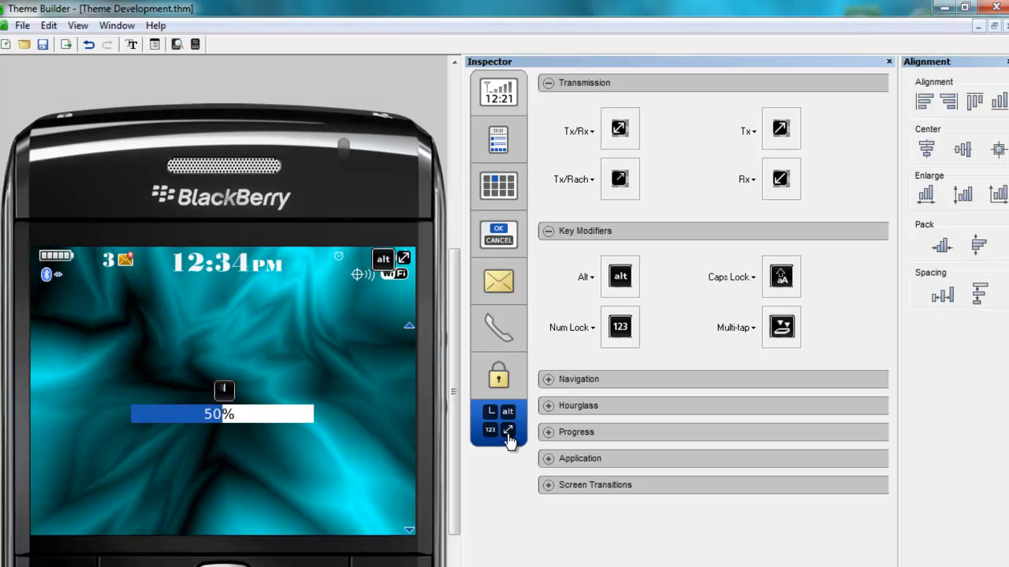
pyautogui.click(488, 114)
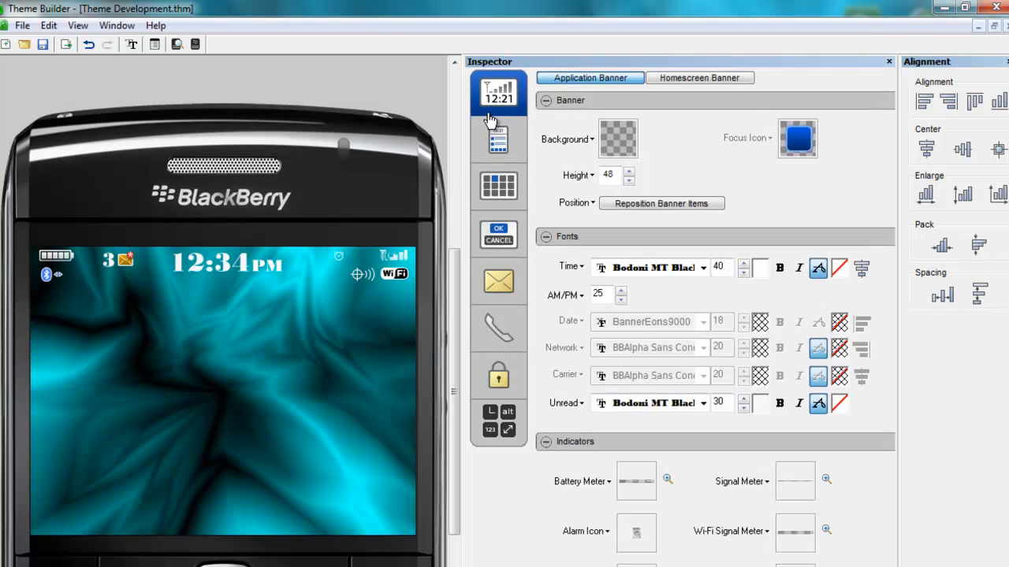